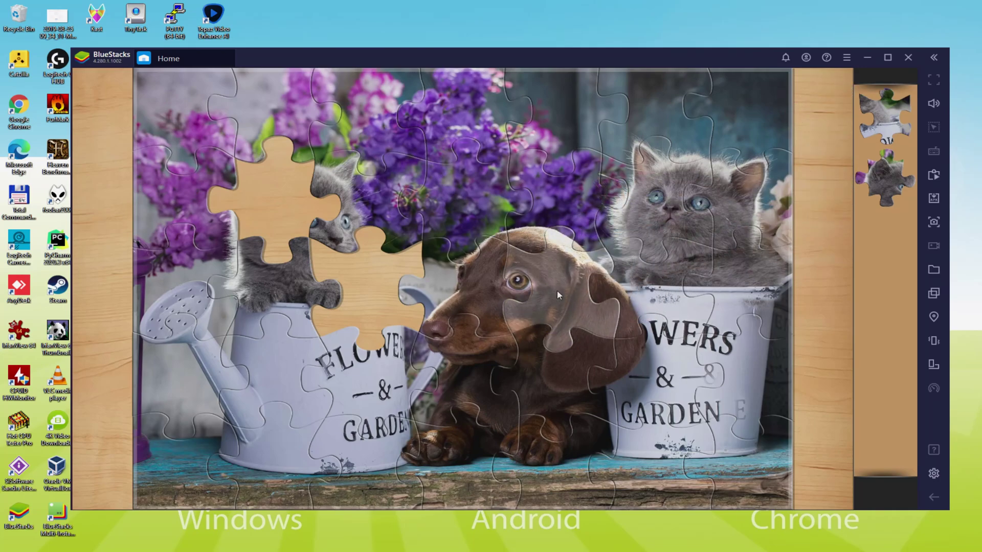
# - Place the last two pieces of the kitten-and-puppy jigsaw in their gaps and return to the puzzle collection
pyautogui.moveTo(878, 181); pyautogui.dragTo(271, 208)
pyautogui.moveTo(881, 117); pyautogui.dragTo(377, 284)
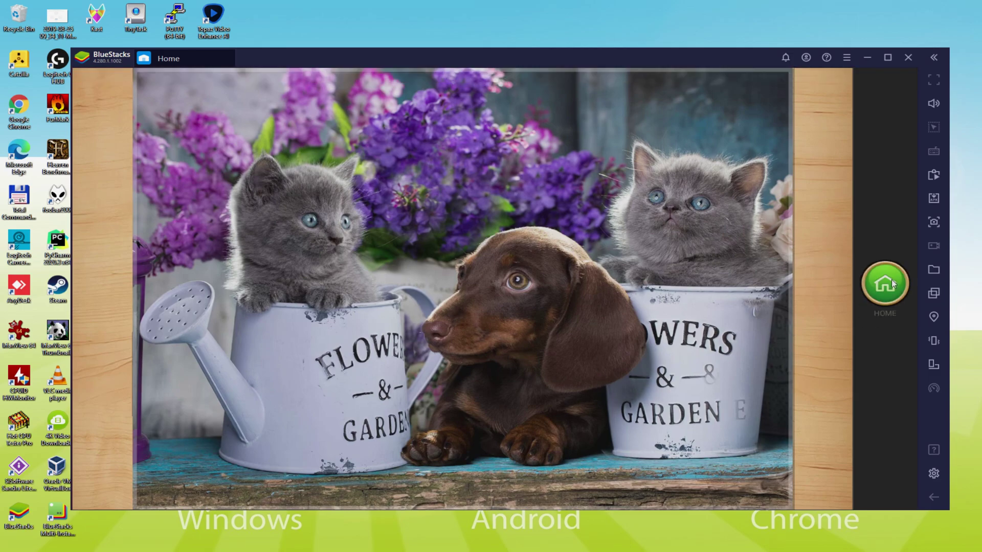
pyautogui.click(891, 279)
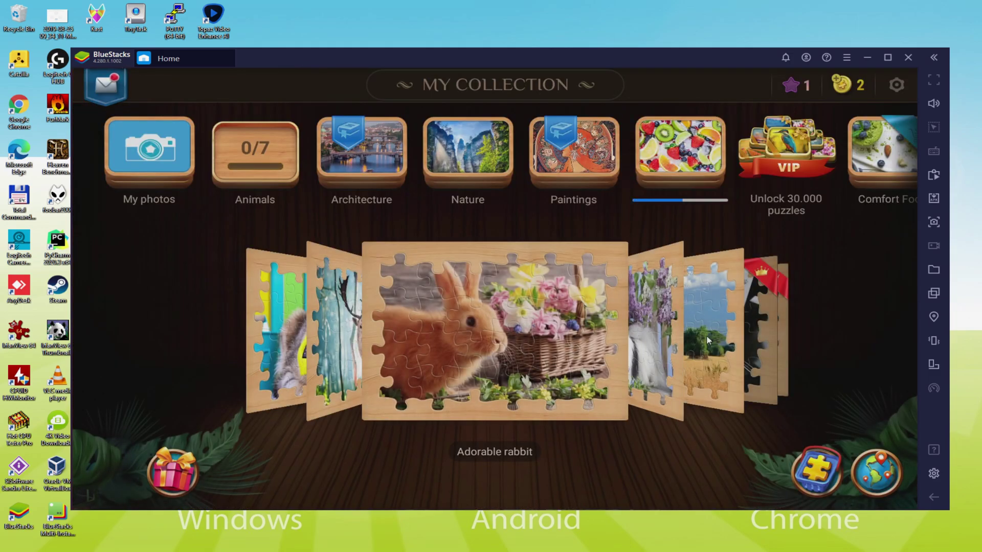
# - Browse the puzzle collection, then open the June 2021 daily puzzle calendar and download its puzzles
pyautogui.moveTo(626, 349); pyautogui.dragTo(309, 369)
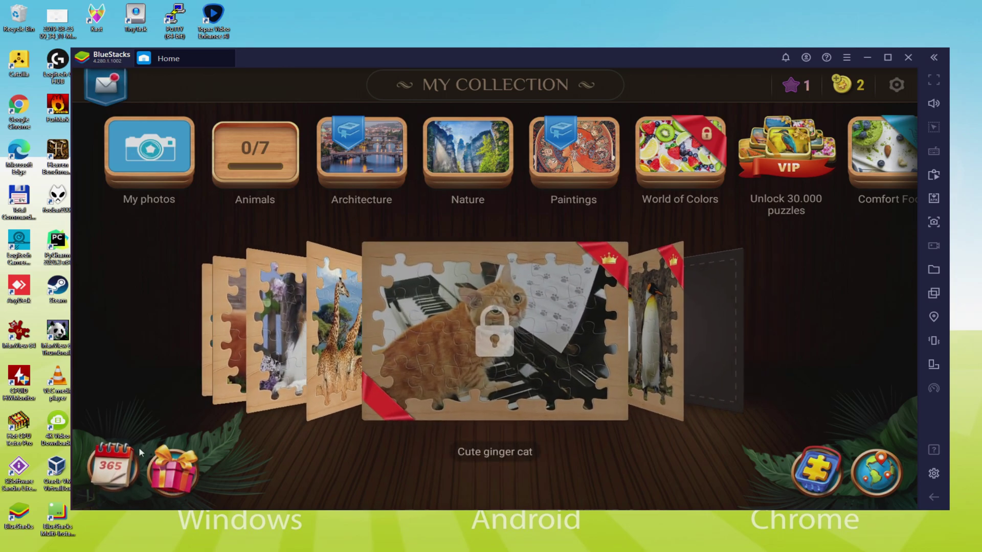
pyautogui.click(114, 473)
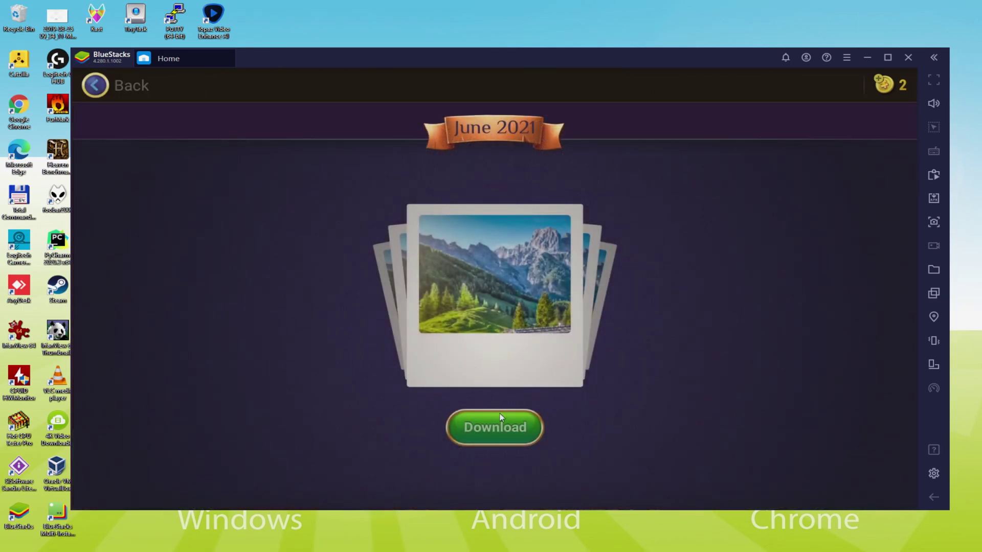
pyautogui.click(510, 417)
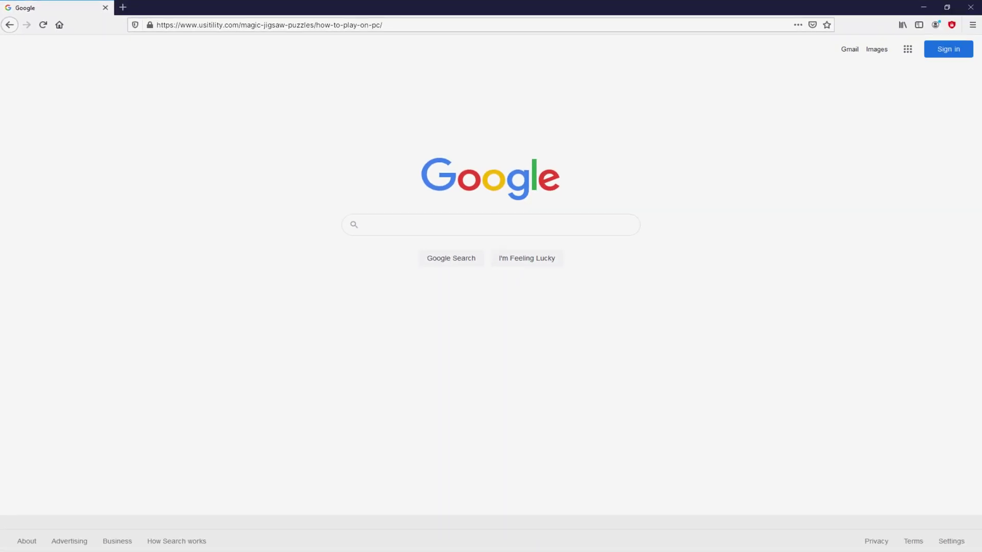
# - In the browser, load the usitility.com guide on playing Magic Jigsaw Puzzles on PC and follow its game download link
pyautogui.press('Return')
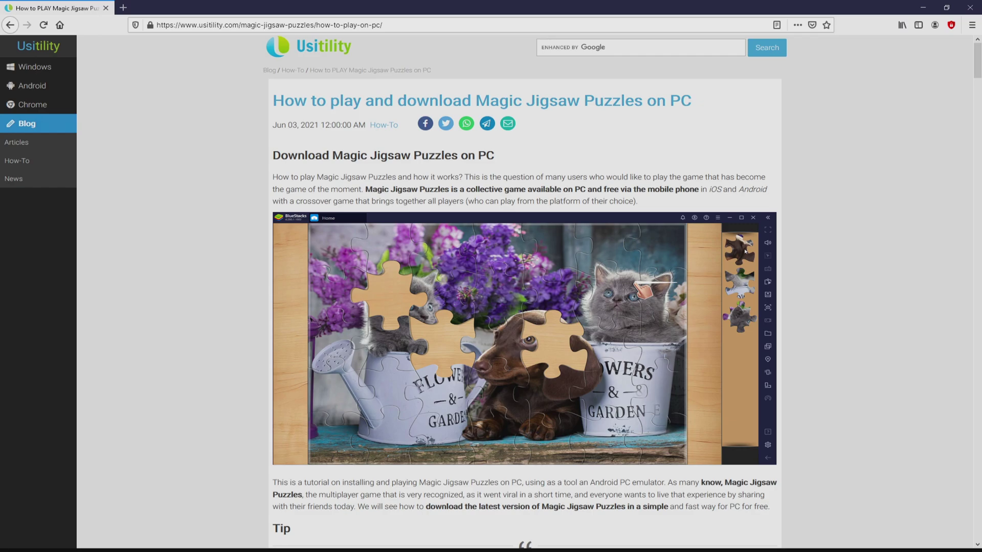
pyautogui.scroll(-4, 524, 292)
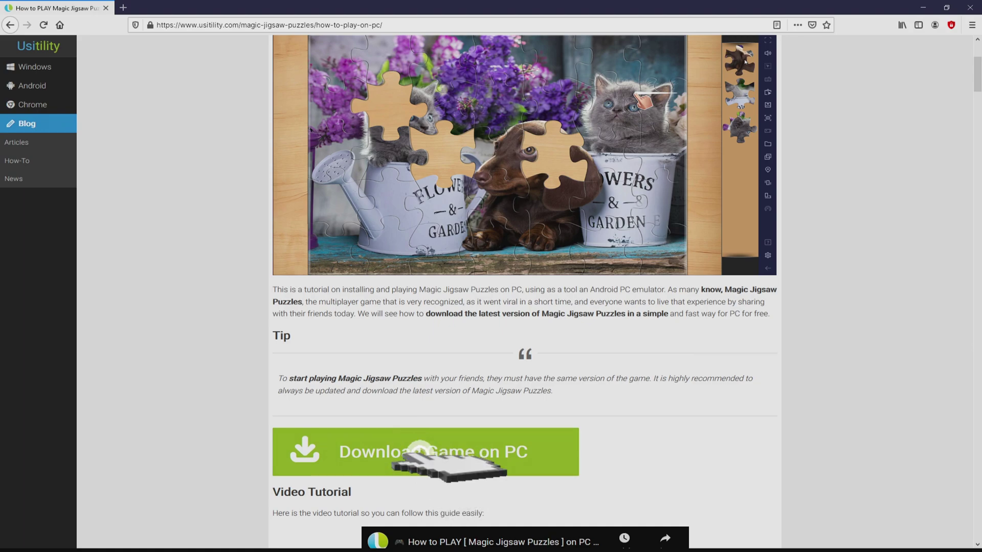
pyautogui.click(435, 452)
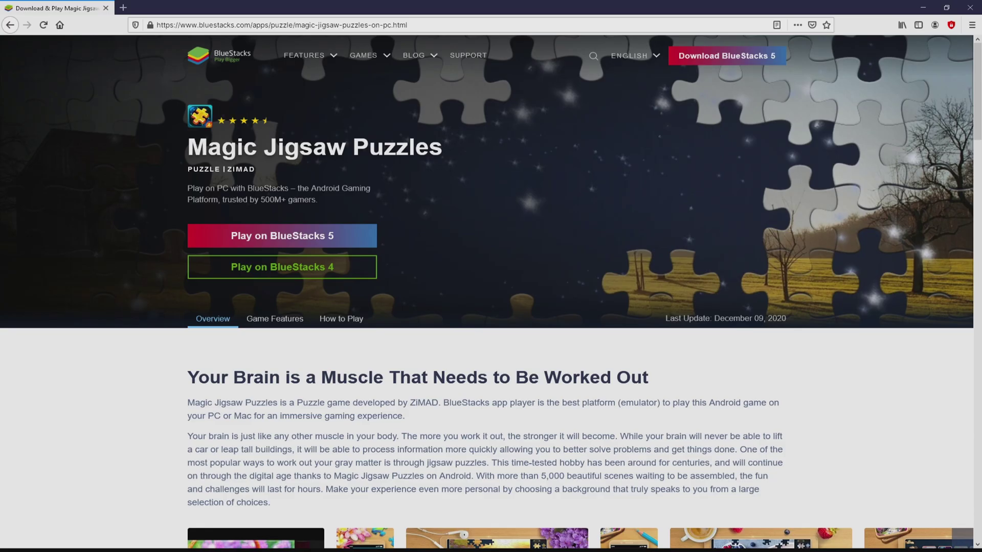
# - Look through the BlueStacks page for Magic Jigsaw Puzzles, including its game features and how-to-play instructions
pyautogui.scroll(-20, 491, 291)
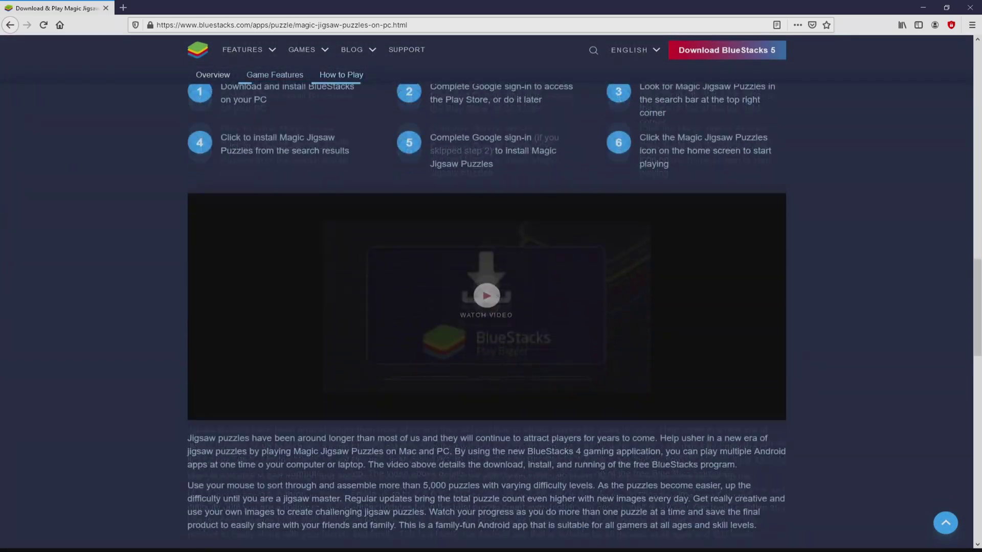
pyautogui.scroll(10, 490, 291)
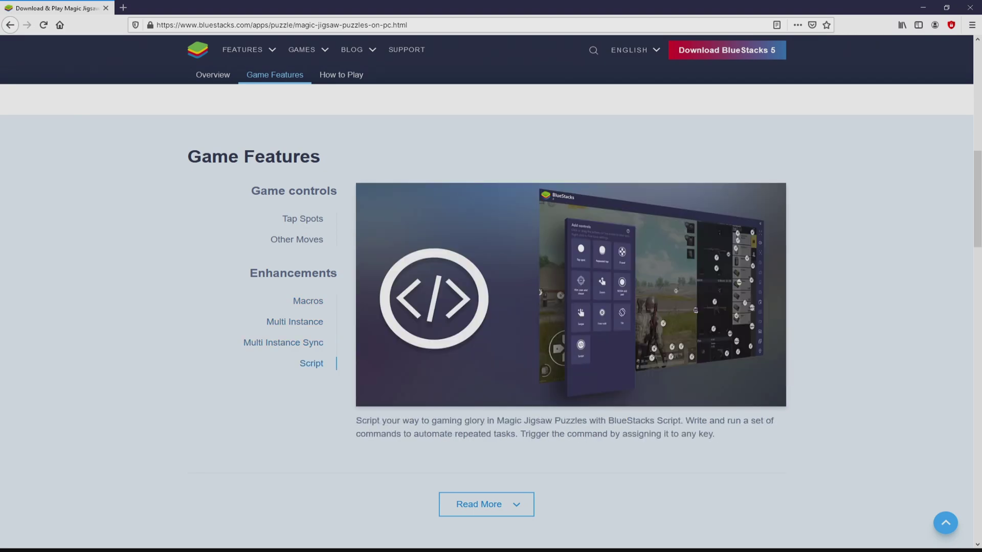
pyautogui.press('Home')
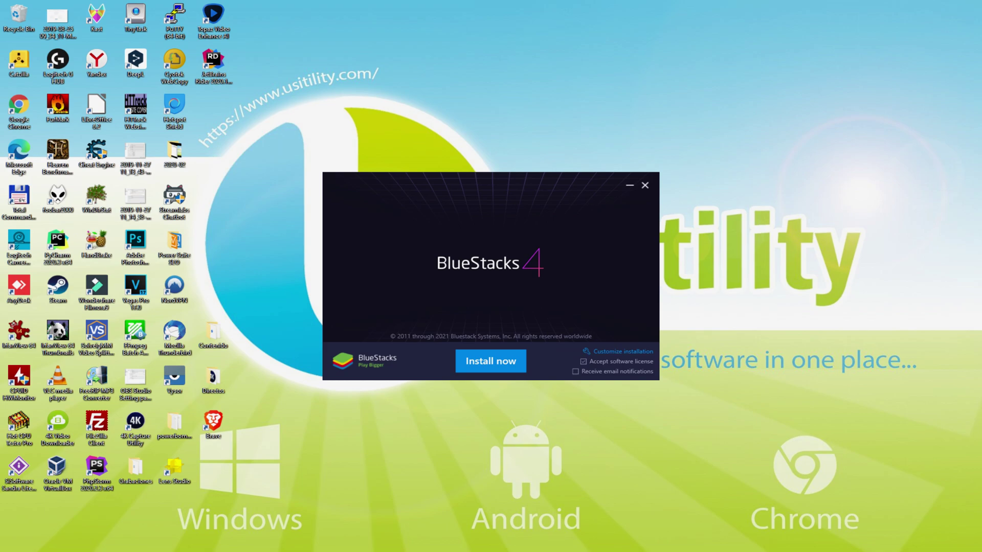
# - Check the data path options in the BlueStacks 4 installer and install it with the default location
pyautogui.click(608, 351)
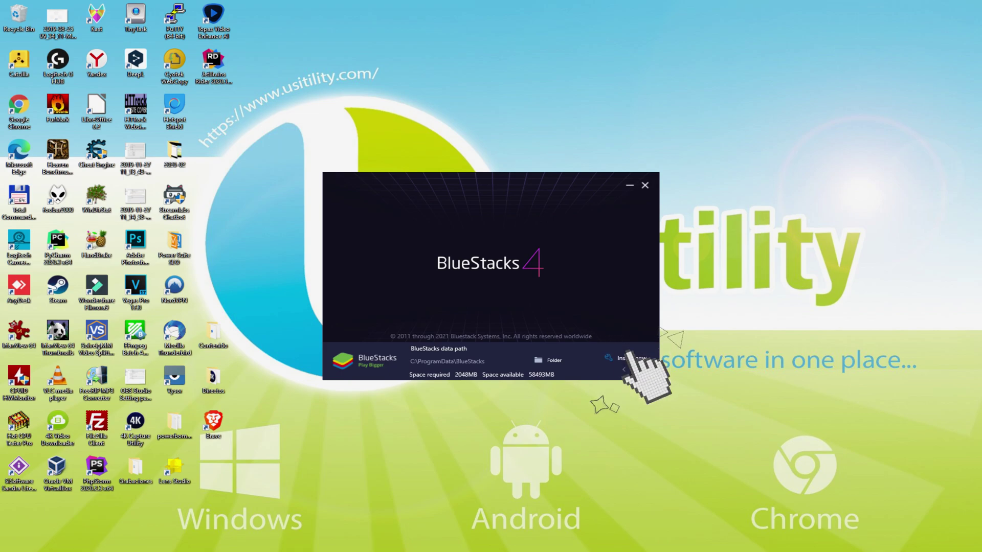
pyautogui.click(623, 369)
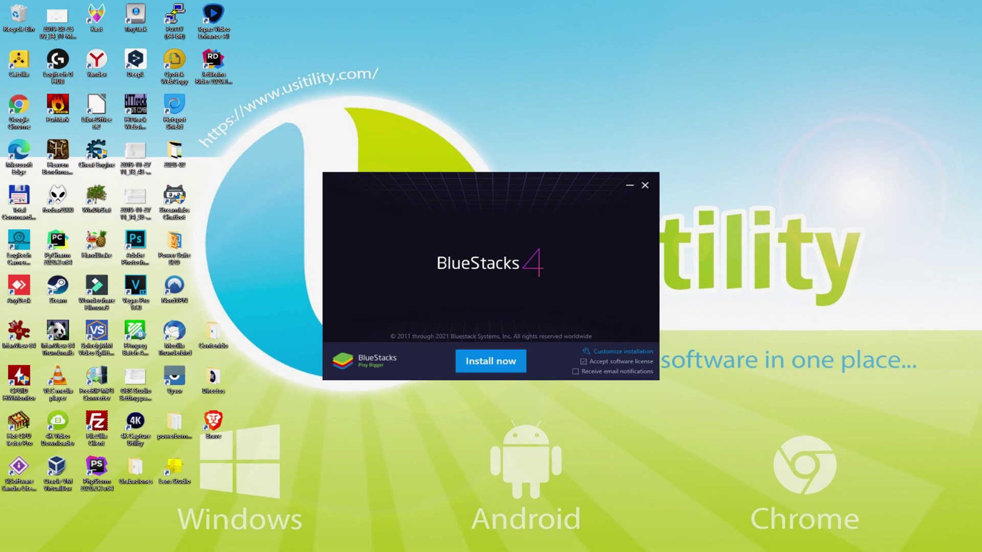
pyautogui.click(491, 361)
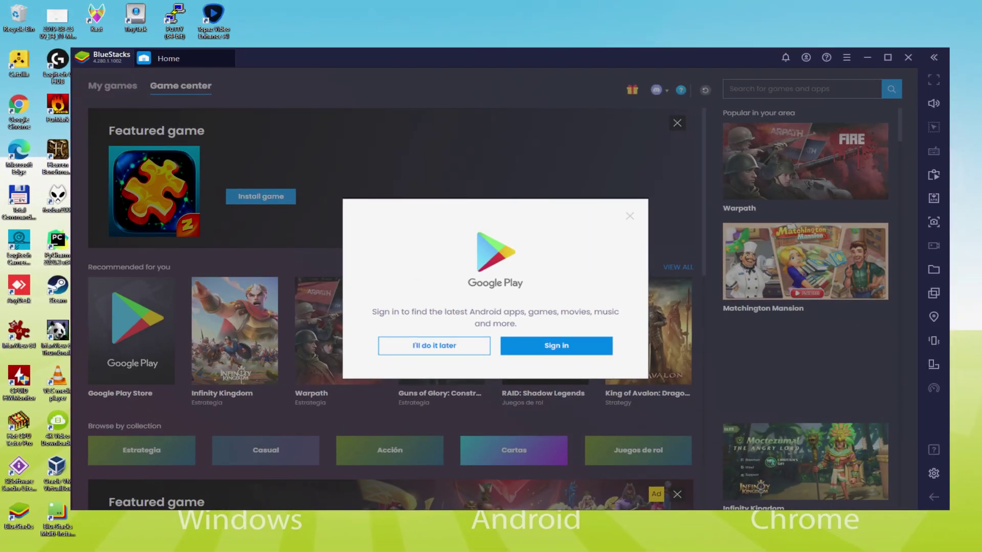
# - Sign in to Google Play, agree to the terms, turn off backup to Google Drive and accept the Google services settings
pyautogui.click(555, 338)
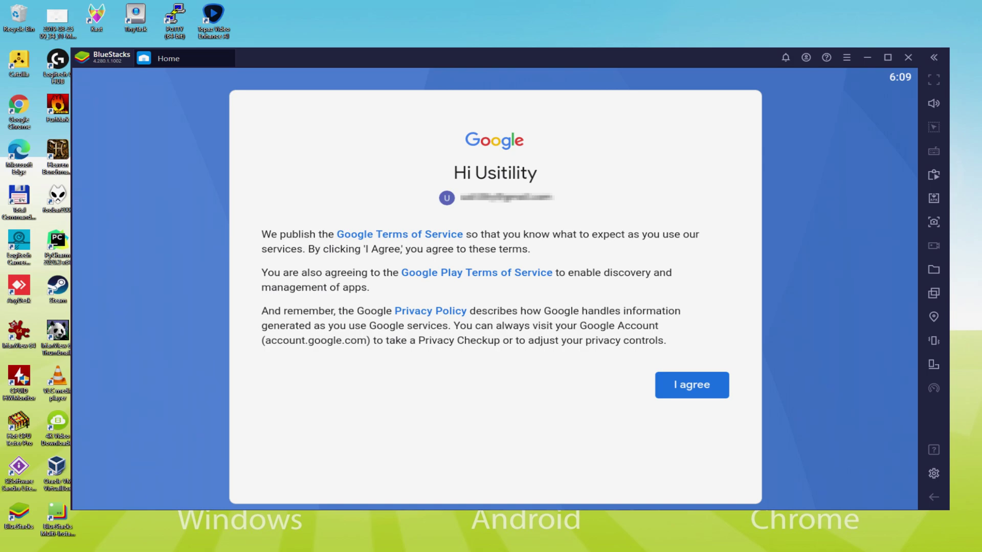
pyautogui.click(685, 386)
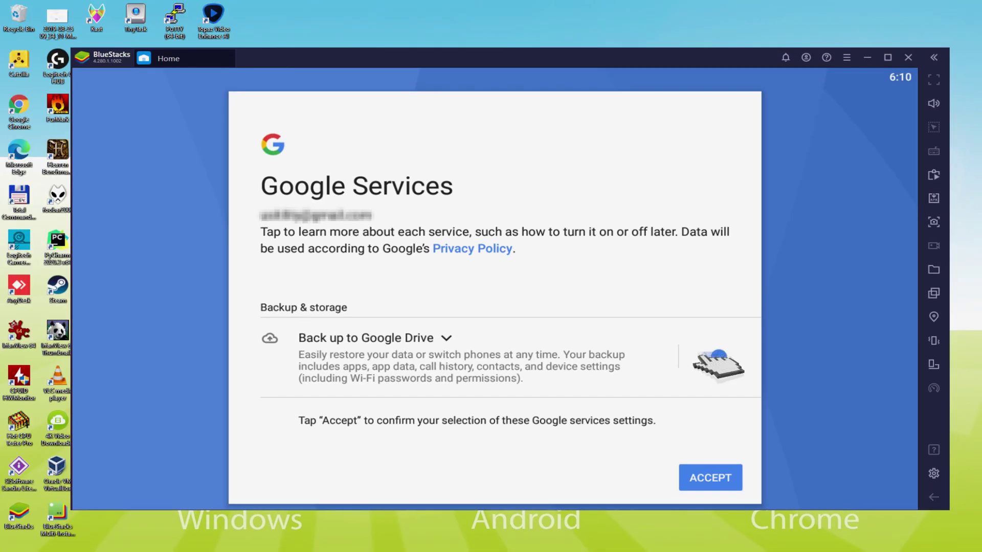
pyautogui.click(705, 356)
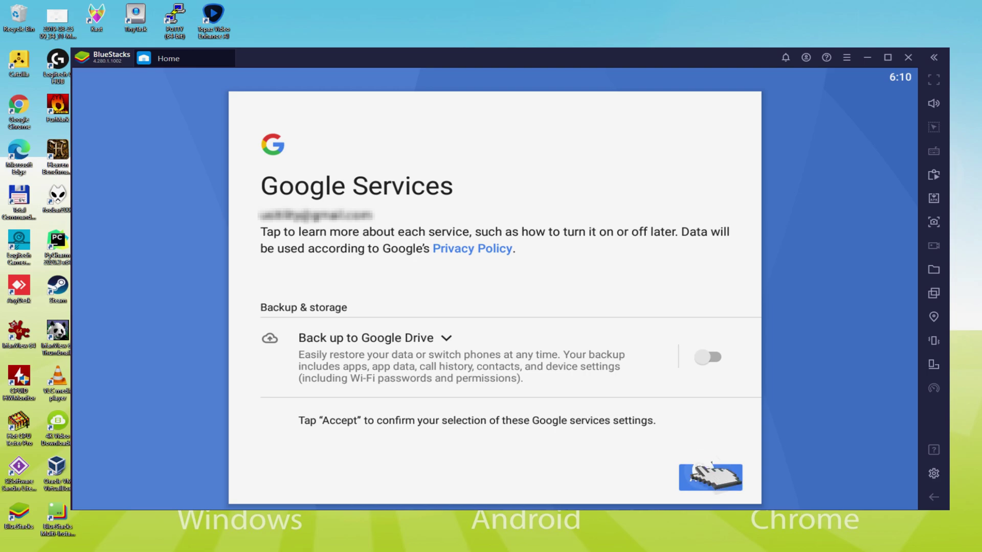
pyautogui.click(710, 477)
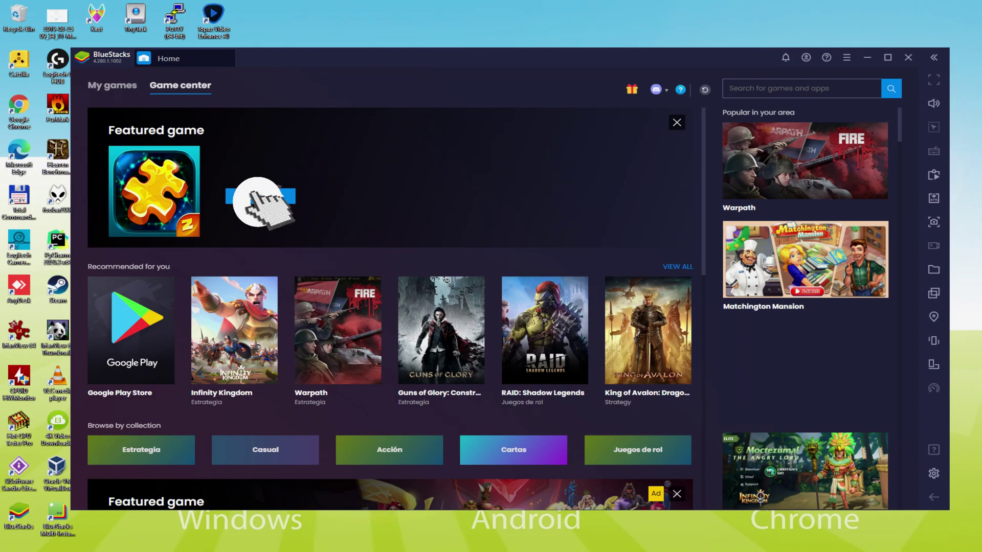
# - Install Magic Jigsaw Puzzles from its featured game entry through the Google Play store page
pyautogui.click(261, 198)
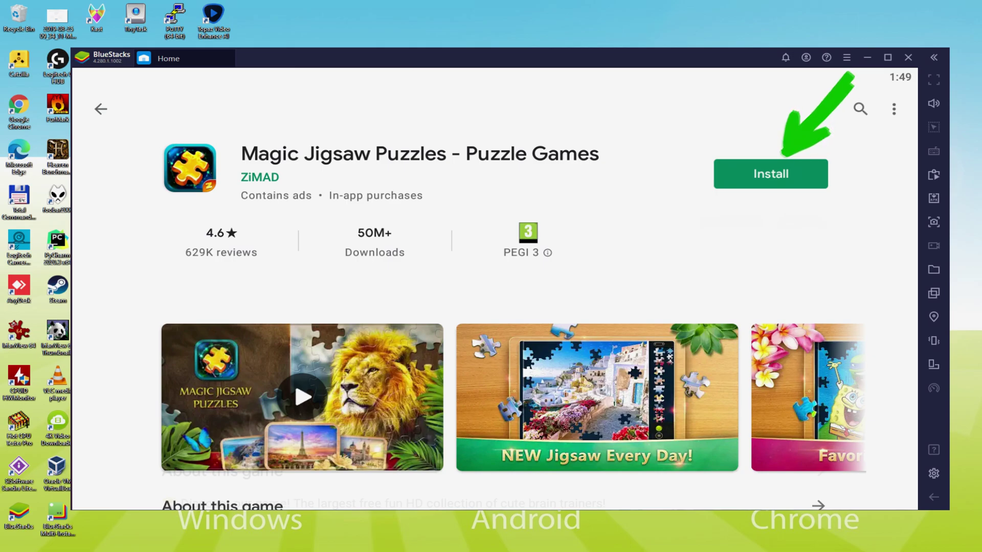
pyautogui.click(786, 173)
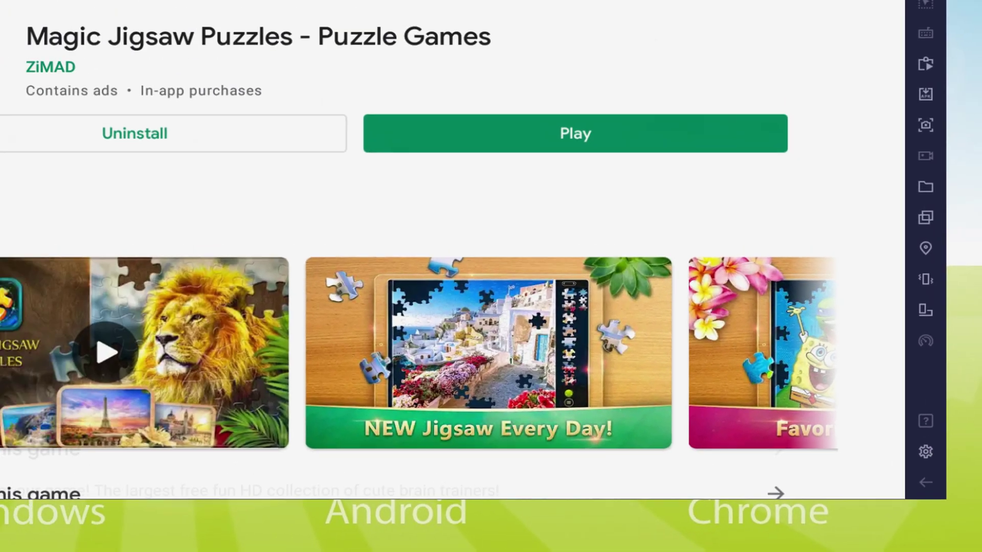
# - Return to the BlueStacks home screen and launch Magic Jigsaw Puzzles from the installed games
pyautogui.click(926, 483)
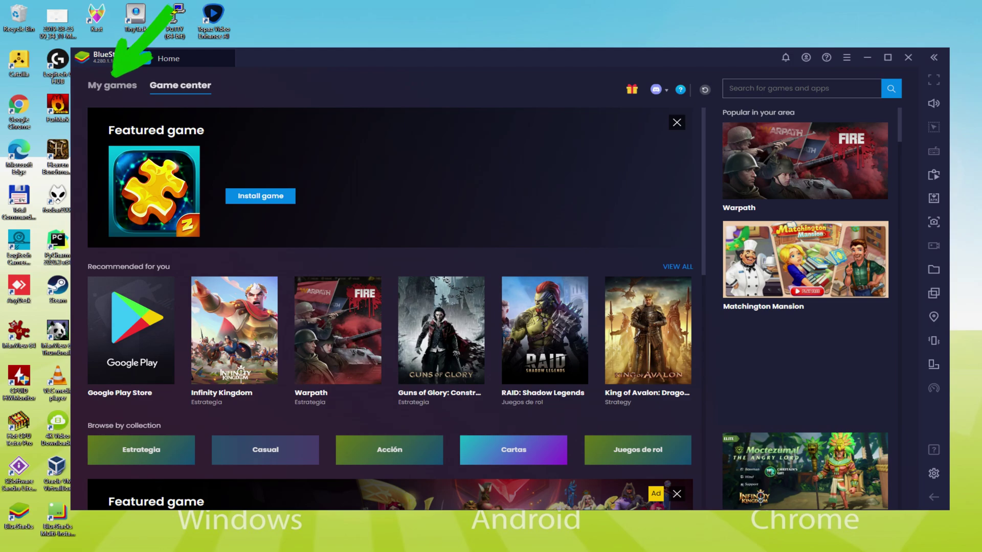
pyautogui.click(112, 85)
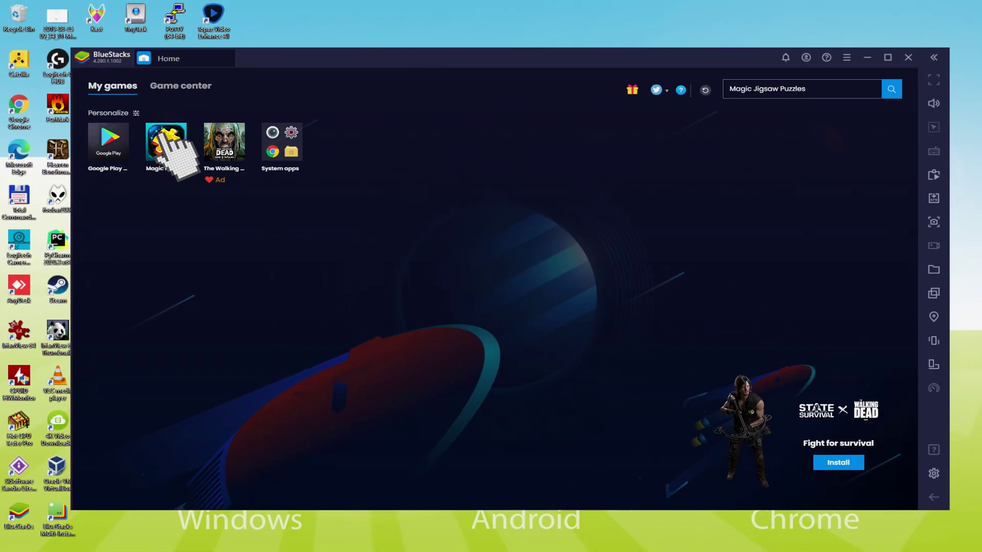
pyautogui.click(340, 222)
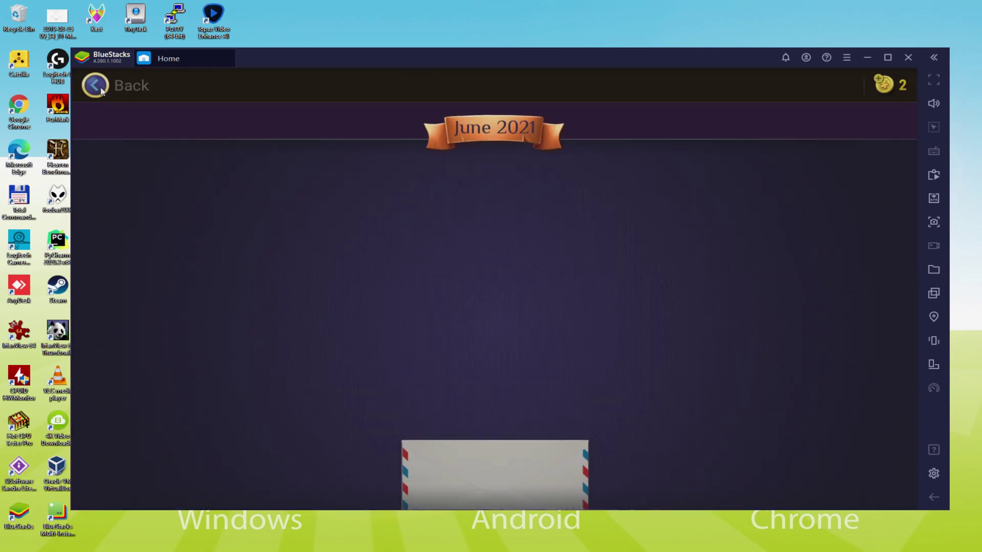
# - Dismiss the card screen and leave the June 2021 calendar for the puzzle collection
pyautogui.click(97, 86)
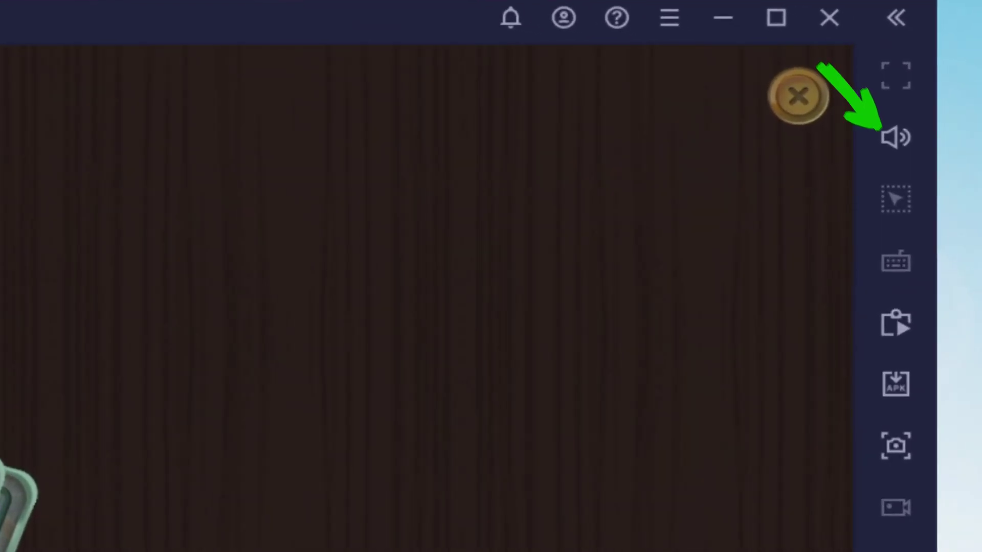
pyautogui.click(798, 96)
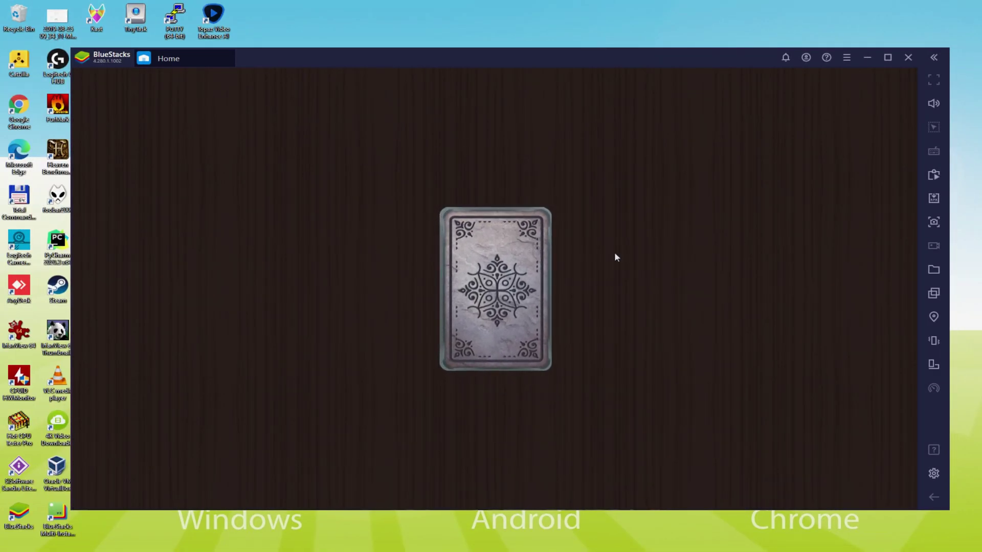
pyautogui.click(793, 171)
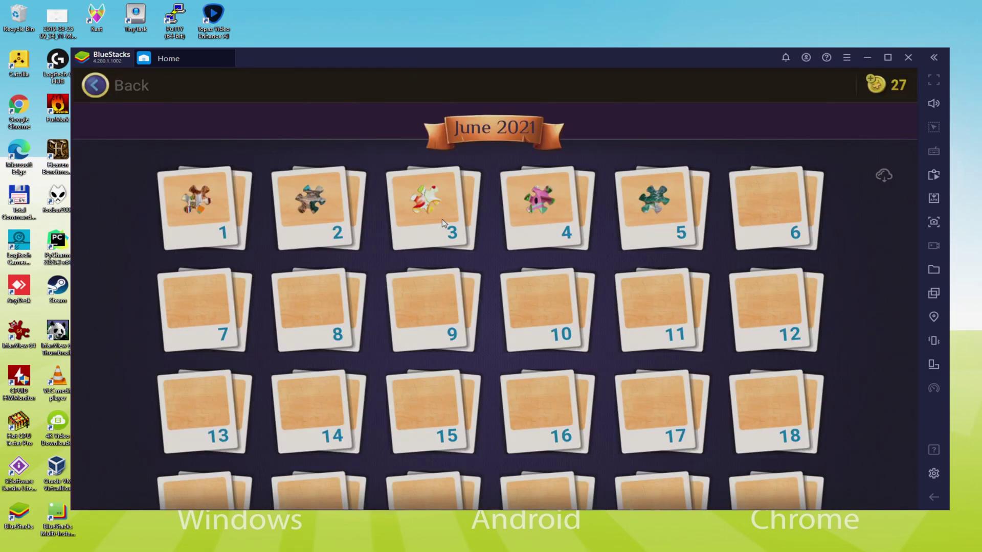
pyautogui.click(211, 186)
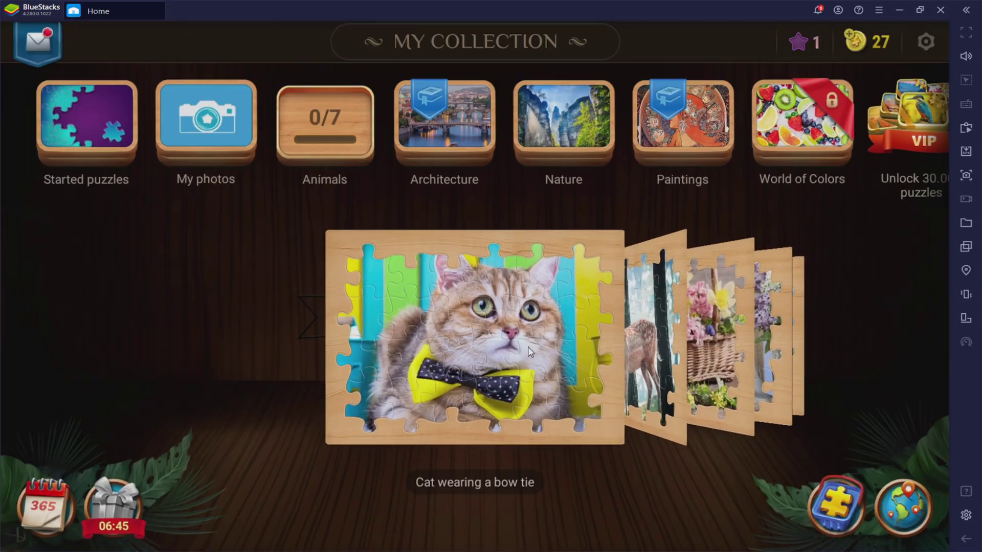
# - Open the "Cat wearing a bow tie" puzzle and start it with 35 pieces and no rotation
pyautogui.moveTo(542, 339); pyautogui.dragTo(485, 331)
pyautogui.moveTo(653, 333)
pyautogui.mouseDown()
pyautogui.moveTo(373, 336)
pyautogui.moveTo(646, 339)
pyautogui.mouseUp()
pyautogui.click(449, 323)
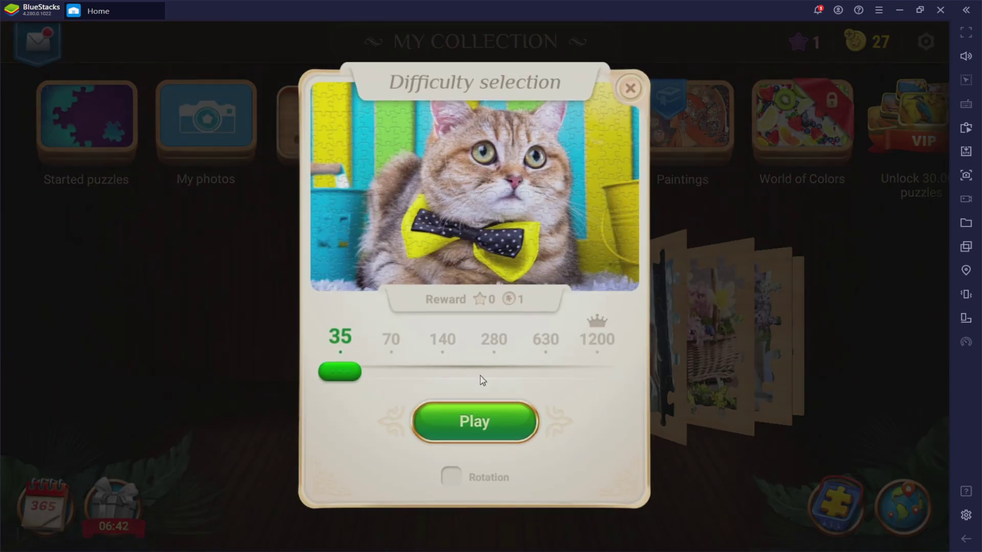
pyautogui.click(484, 422)
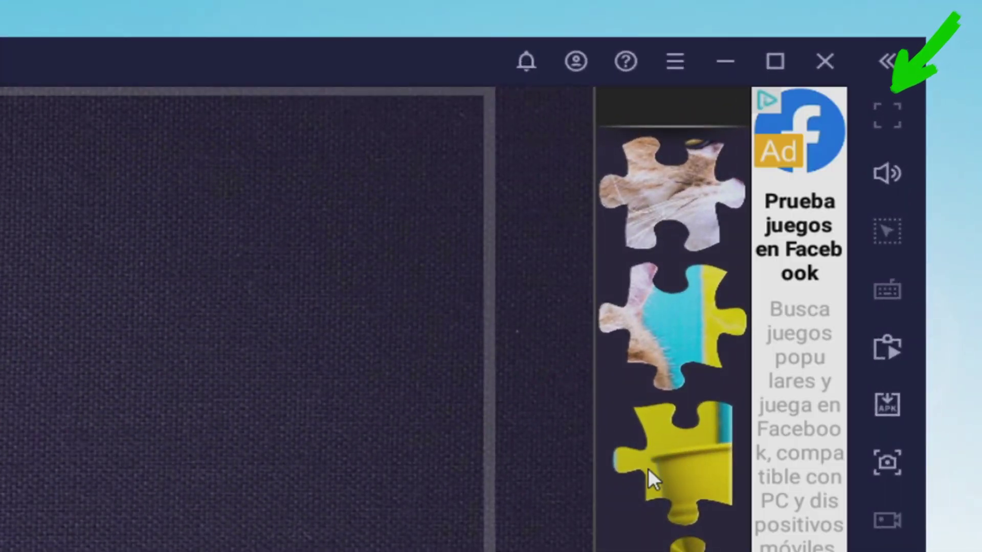
# - Place the yellow bucket piece on the board's right edge, a blue-striped piece on top, and two white-rug pieces along the bottom
pyautogui.moveTo(648, 468); pyautogui.dragTo(725, 250)
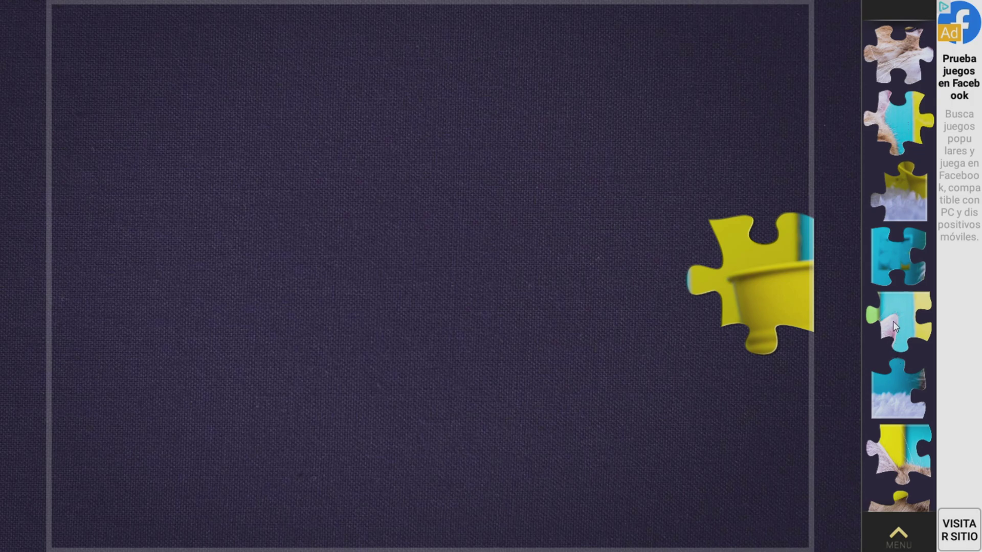
pyautogui.moveTo(893, 321); pyautogui.dragTo(328, 41)
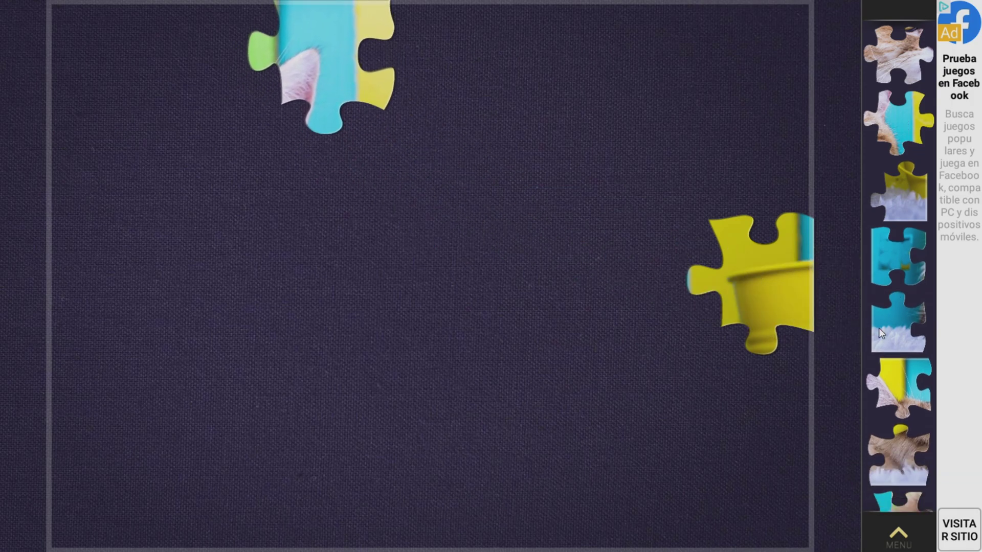
pyautogui.moveTo(879, 330); pyautogui.dragTo(98, 509)
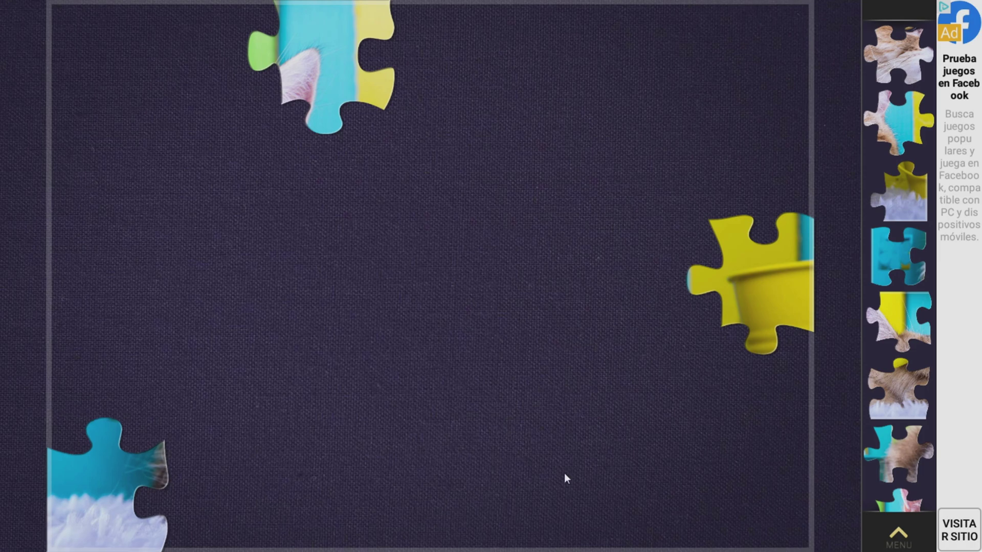
pyautogui.moveTo(900, 394); pyautogui.dragTo(366, 513)
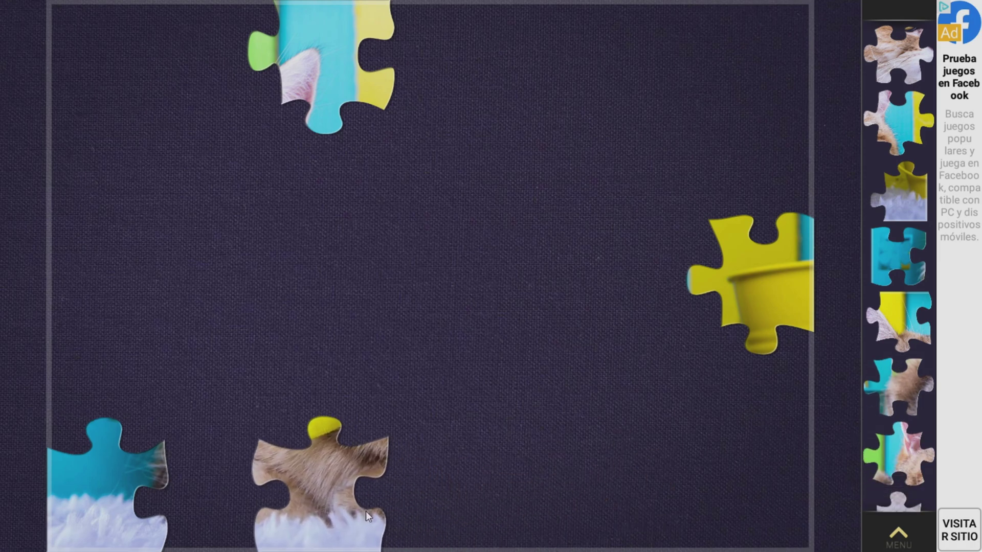
# - Leave full screen, add the yellow-and-blue ear piece to the board's top edge and swap it with the blue-striped piece
pyautogui.press('F11')
pyautogui.moveTo(853, 326); pyautogui.dragTo(517, 110)
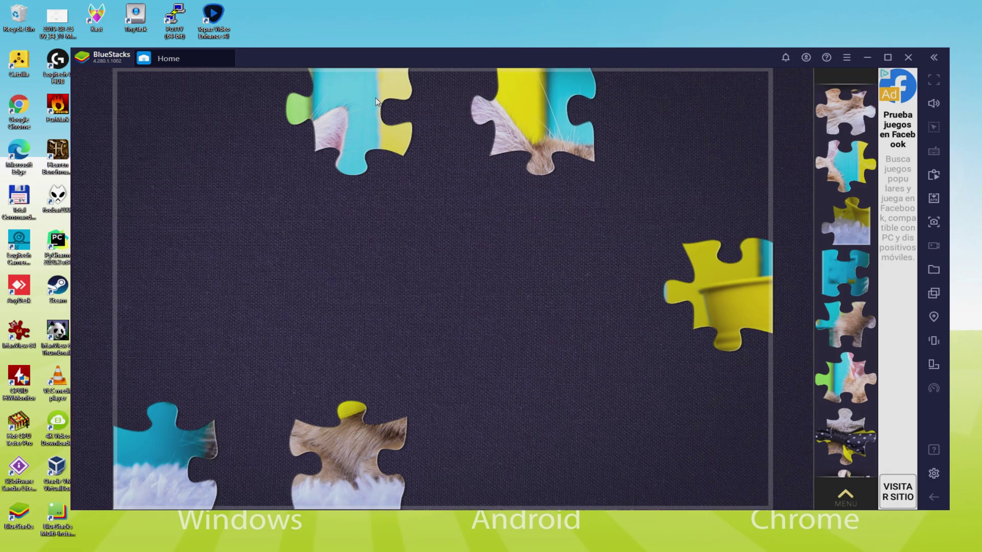
pyautogui.moveTo(375, 100); pyautogui.dragTo(754, 99)
pyautogui.moveTo(542, 106); pyautogui.dragTo(350, 109)
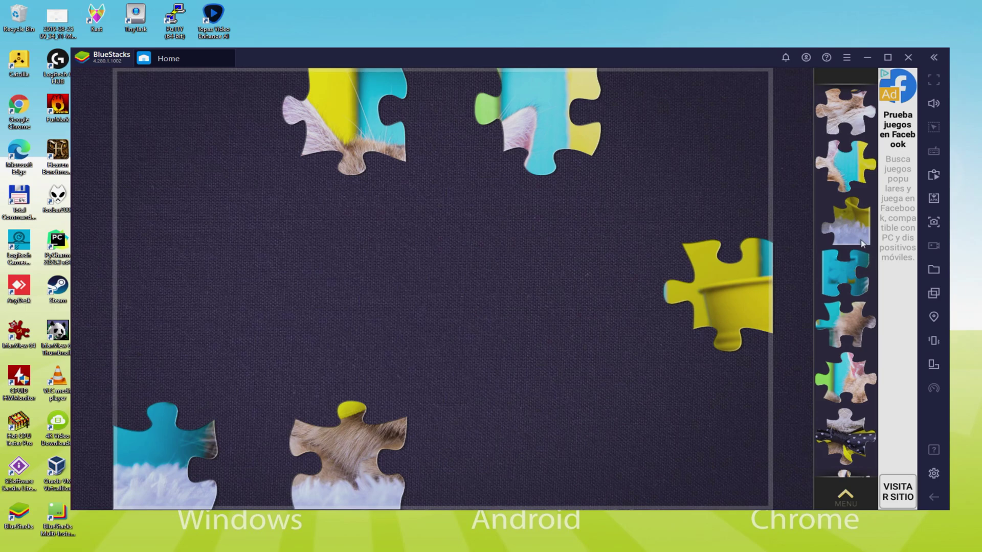
# - Place the yellow-and-white-rug piece in the board's bottom-right corner and the light-blue bucket piece on its left edge
pyautogui.moveTo(862, 244); pyautogui.dragTo(729, 470)
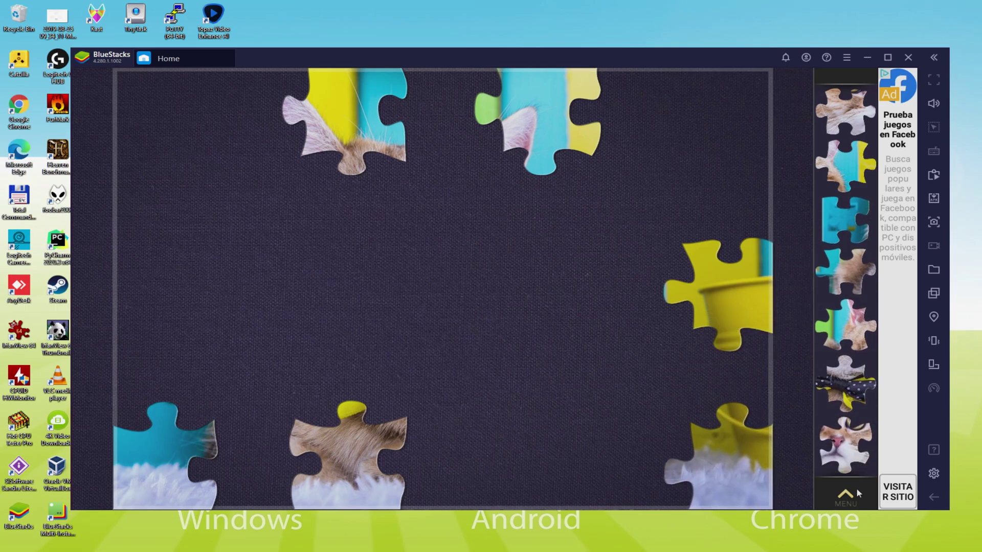
pyautogui.click(853, 491)
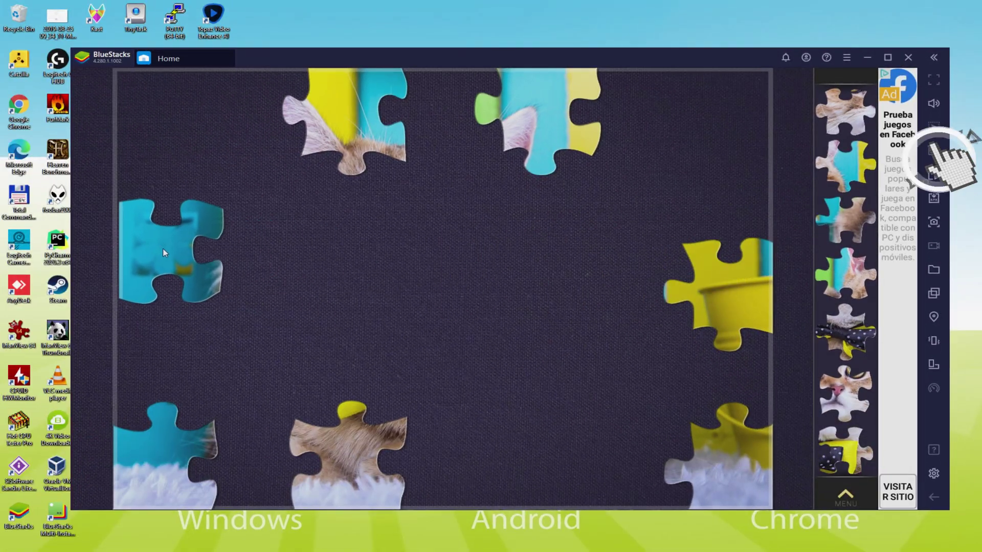
# - Open the controls editor to view the Custom scheme's available controls, add yellow pieces to the puzzle's side edges and close the editor
pyautogui.hotkey('ctrl', 'shift', 'a')
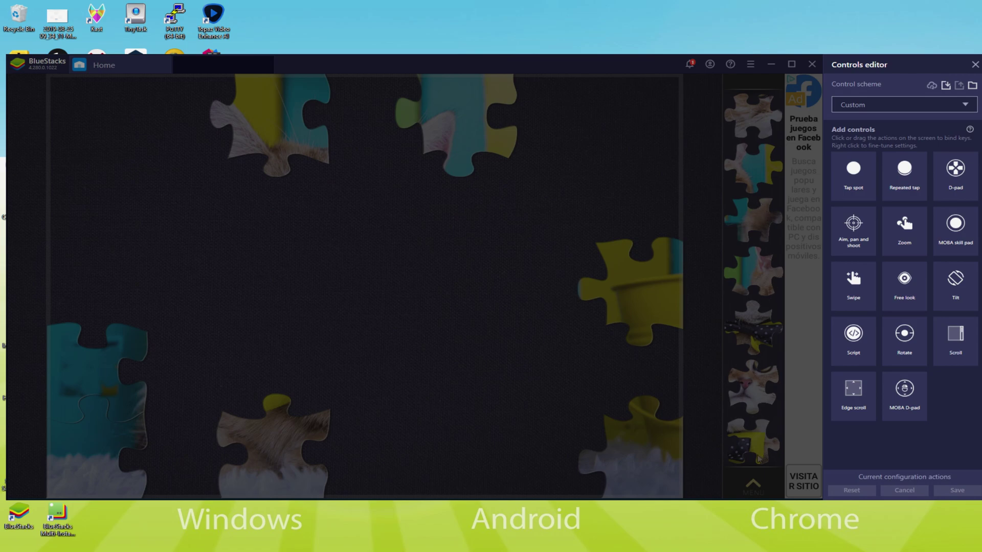
pyautogui.scroll(-5, 748, 235)
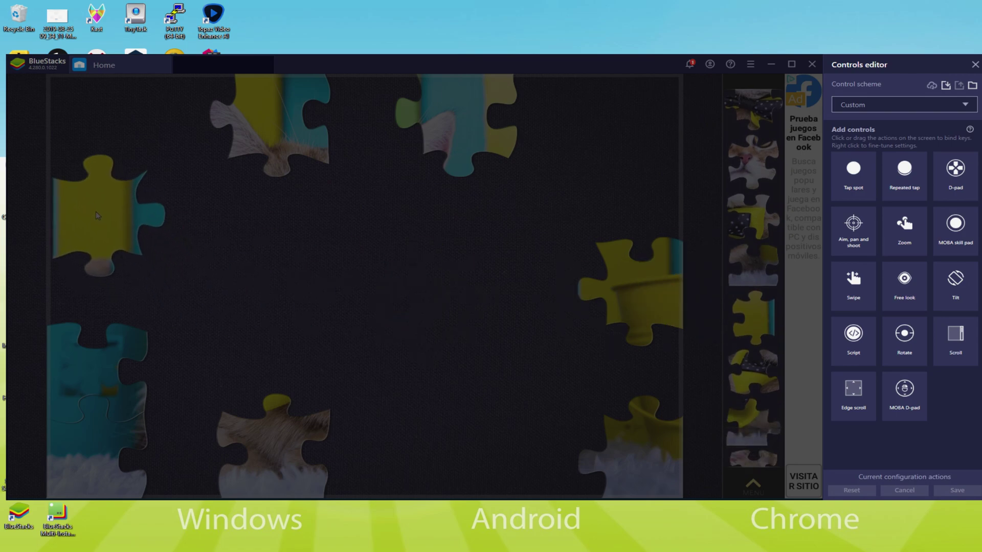
pyautogui.click(972, 66)
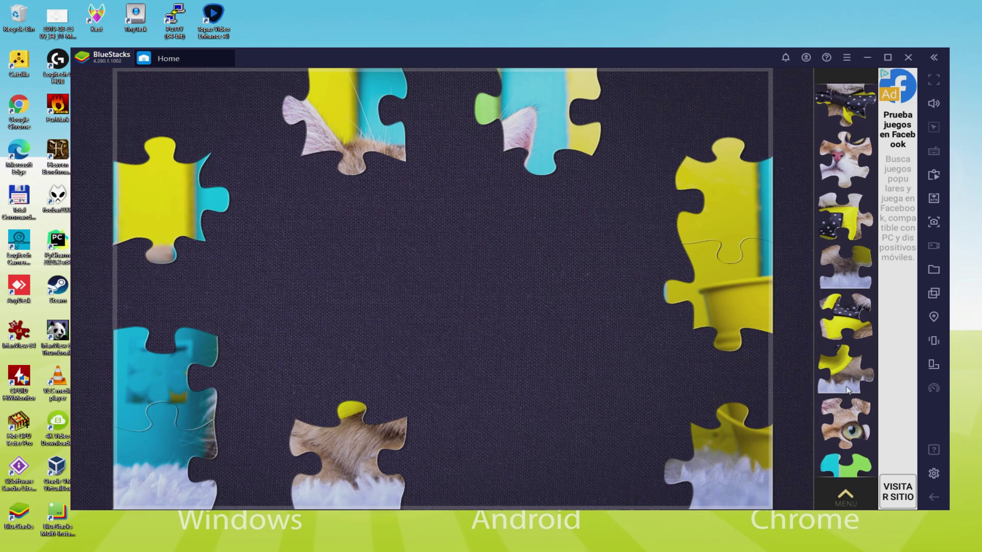
# - Place the yellow-scarf piece and the brown-fur piece along the board's bottom edge, joining them to the corner piece
pyautogui.moveTo(843, 386); pyautogui.dragTo(569, 429)
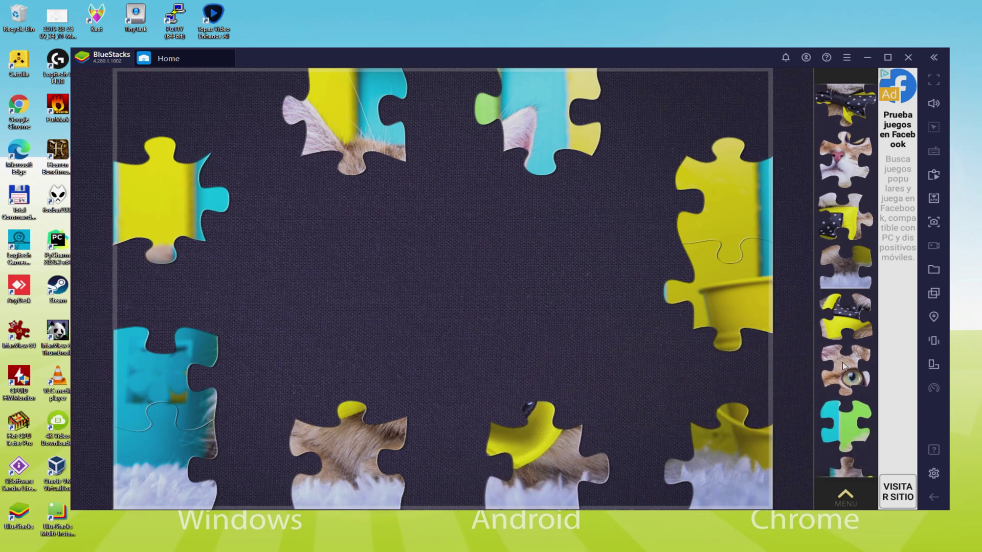
pyautogui.moveTo(852, 274); pyautogui.dragTo(630, 477)
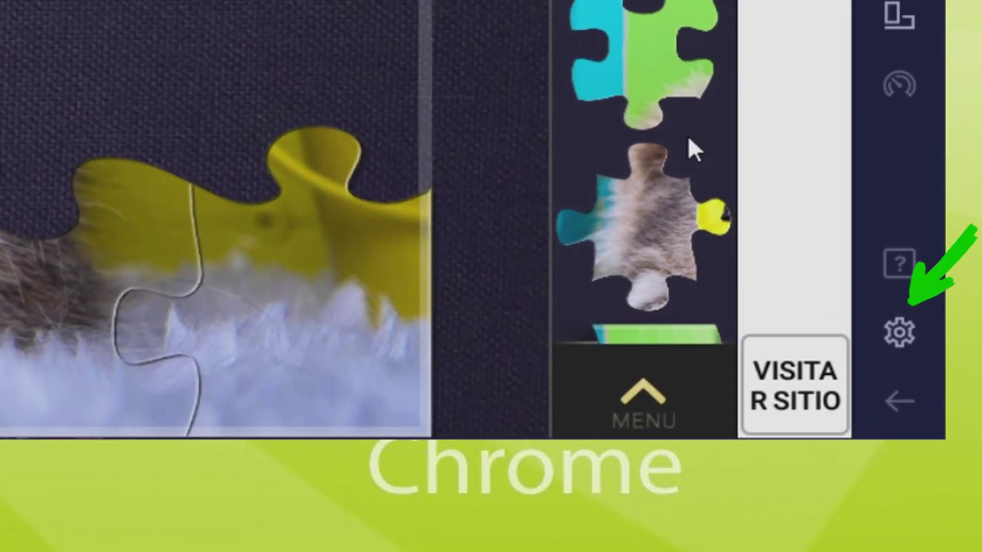
pyautogui.scroll(-3, 861, 410)
pyautogui.scroll(-3, 643, 174)
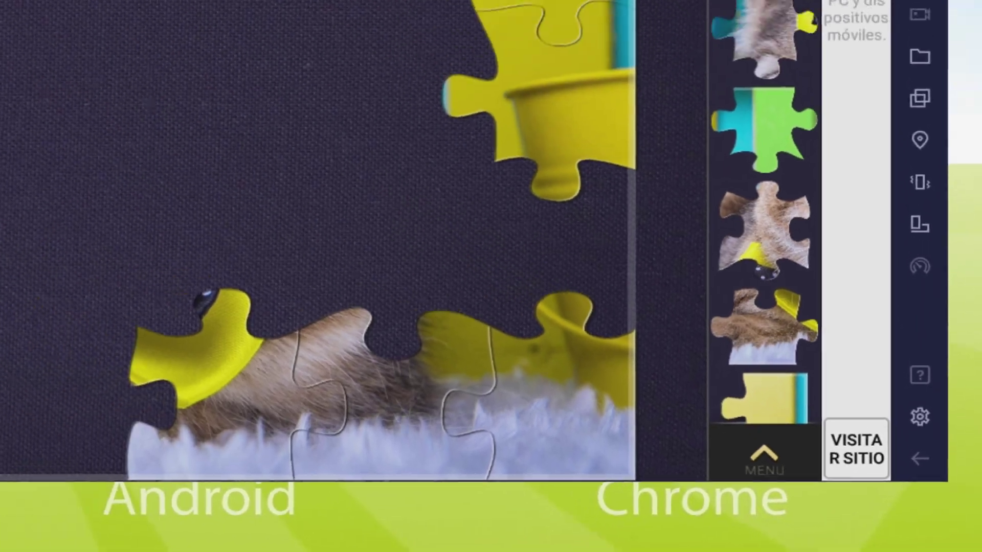
# - Open the emulator's Preferences settings, place the yellow top-right corner piece and shift the joined ear pieces and green piece along the top edge
pyautogui.click(899, 332)
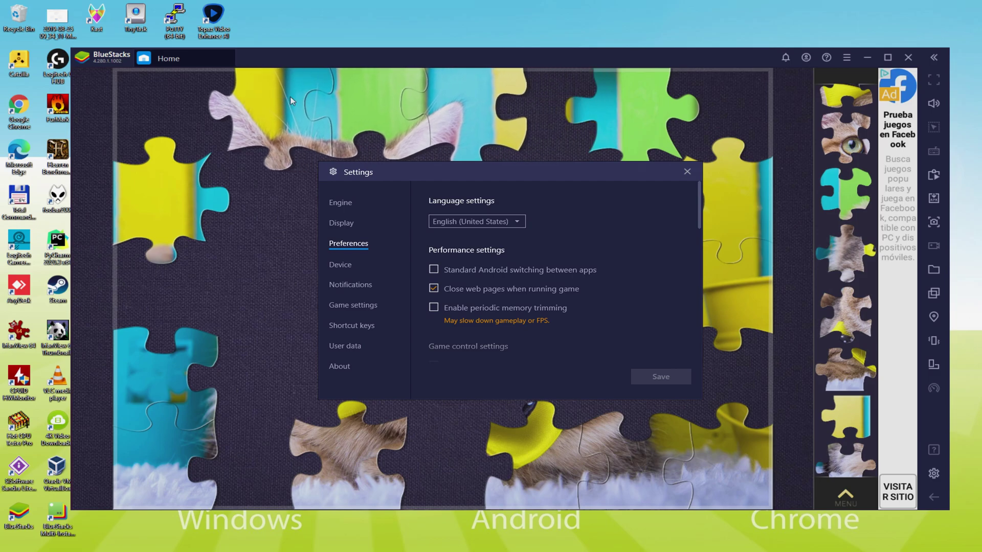
pyautogui.moveTo(855, 419); pyautogui.dragTo(707, 136)
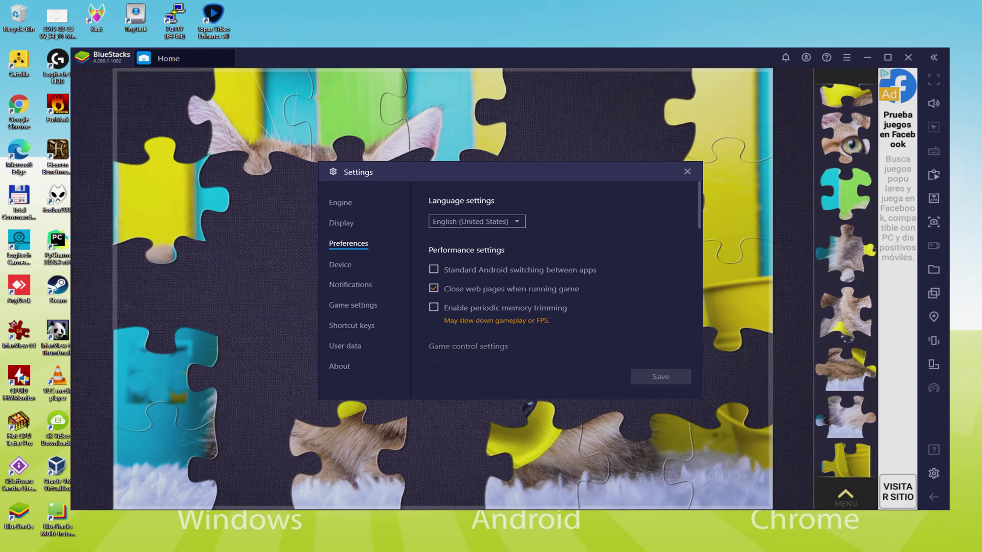
pyautogui.moveTo(363, 104); pyautogui.dragTo(552, 95)
pyautogui.moveTo(286, 153); pyautogui.dragTo(265, 120)
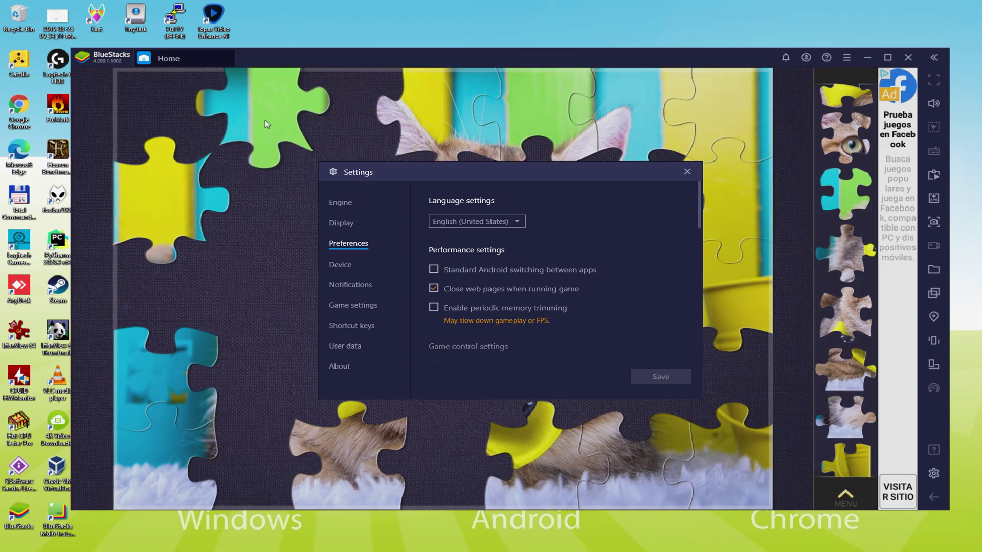
# - Complete the puzzle's border with the remaining fur, bucket, pink-ear, yellow corner, bucket-rim and white-rug edge pieces
pyautogui.moveTo(848, 380); pyautogui.dragTo(450, 463)
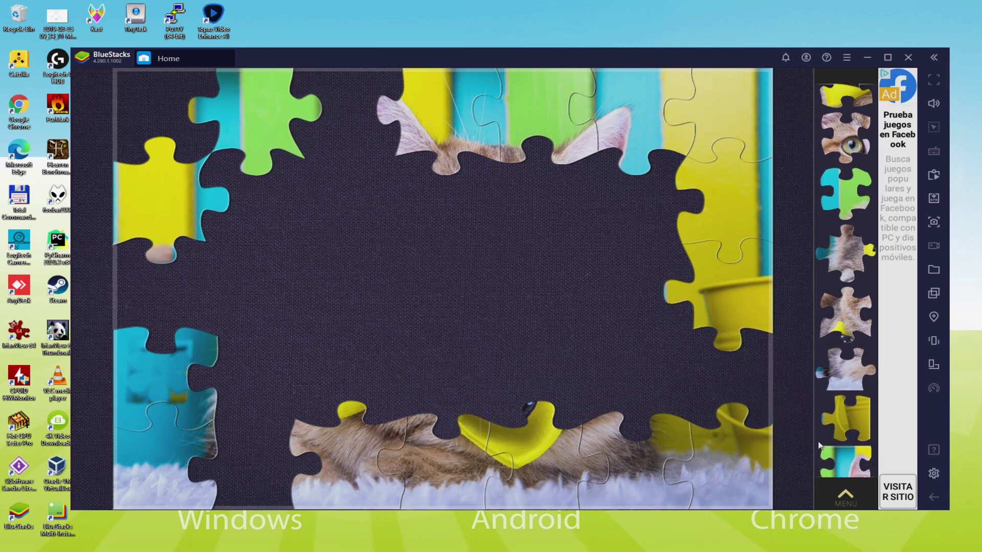
pyautogui.moveTo(866, 429); pyautogui.dragTo(722, 442)
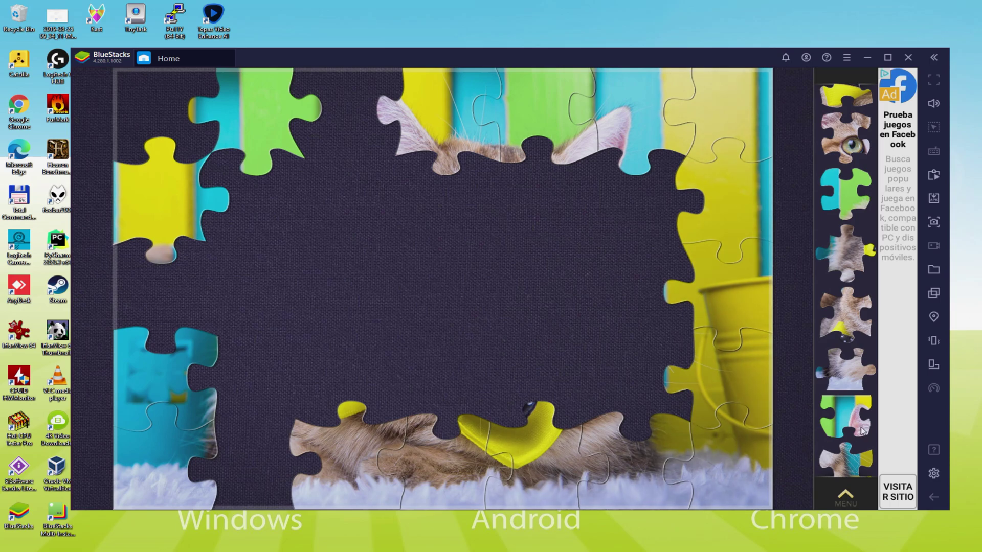
pyautogui.moveTo(841, 414); pyautogui.dragTo(393, 115)
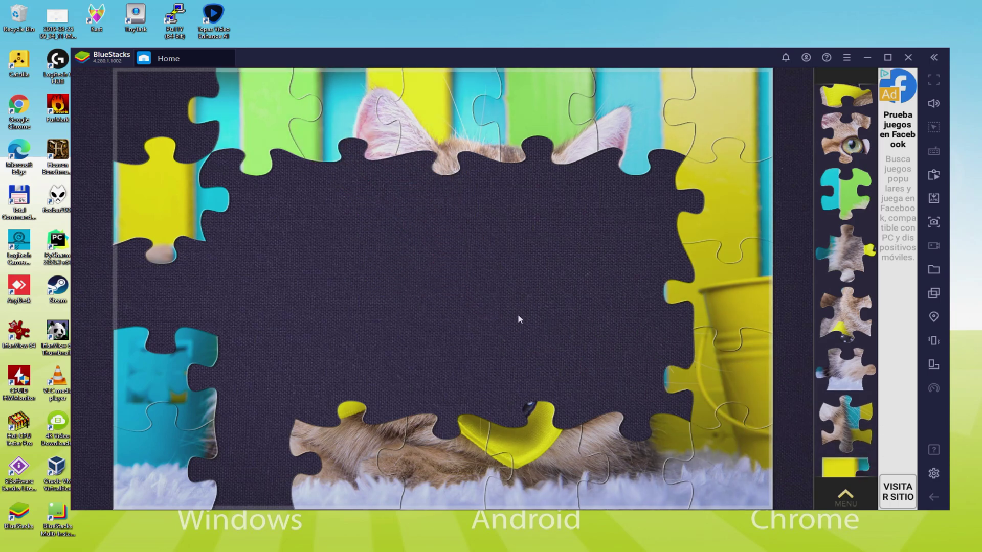
pyautogui.moveTo(848, 471); pyautogui.dragTo(154, 110)
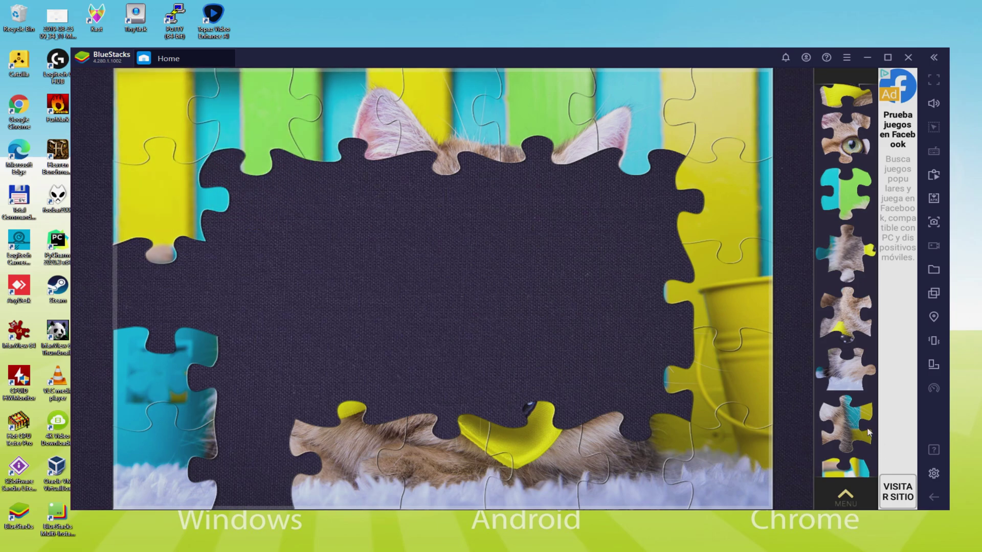
pyautogui.scroll(-5, 819, 253)
pyautogui.moveTo(844, 363); pyautogui.dragTo(190, 286)
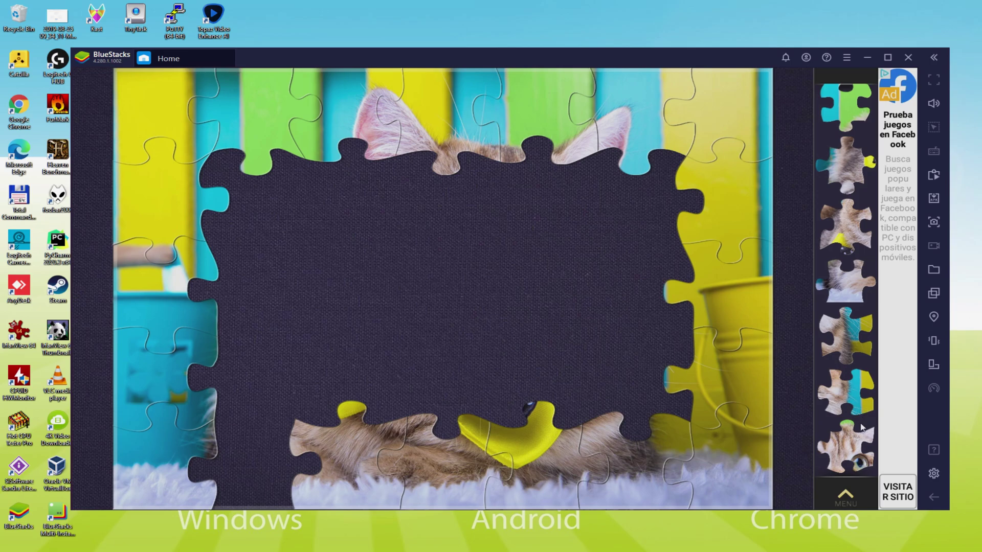
pyautogui.moveTo(846, 279); pyautogui.dragTo(247, 469)
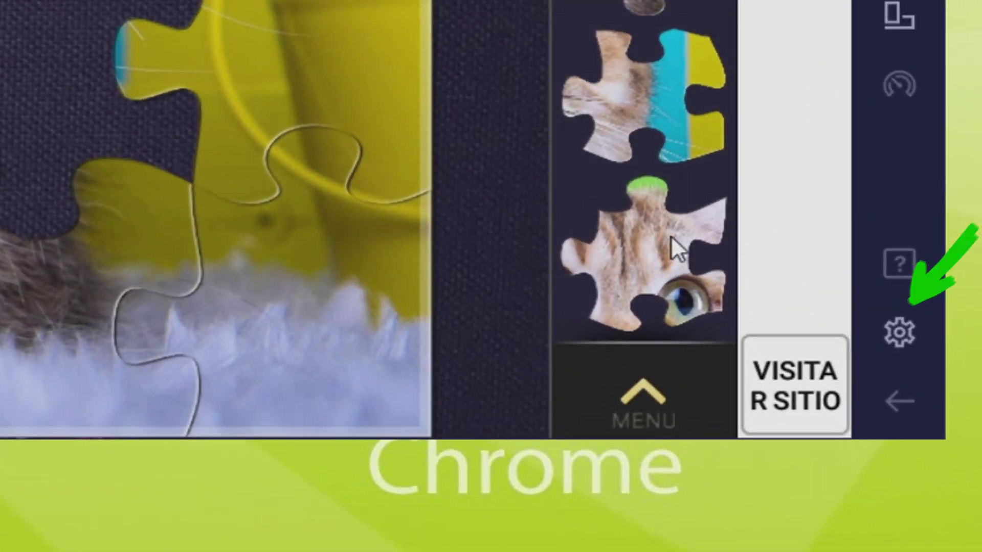
# - Close the emulator's Device settings and place the forehead, eye, polka-dot scarf and nose pieces inside the border
pyautogui.moveTo(856, 443); pyautogui.dragTo(588, 430)
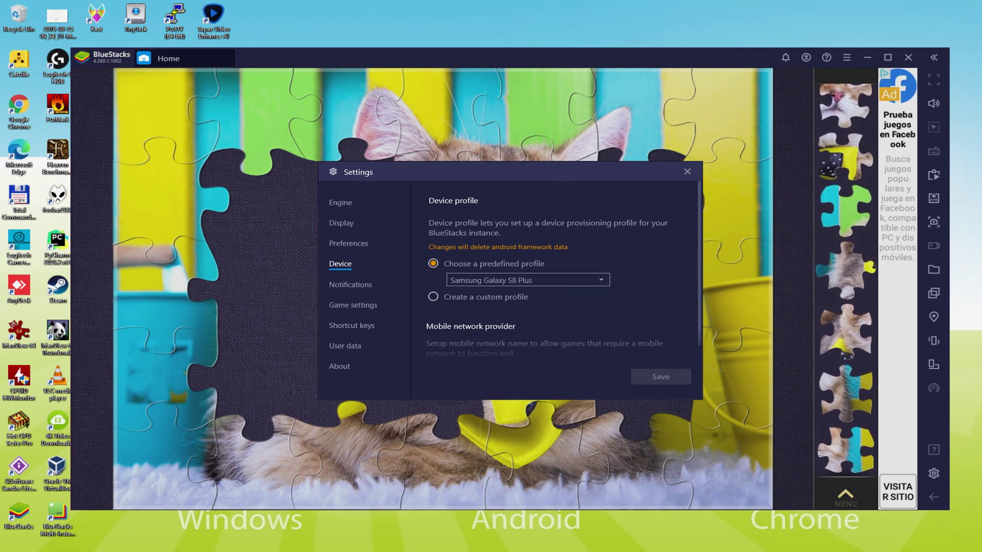
pyautogui.press('Escape')
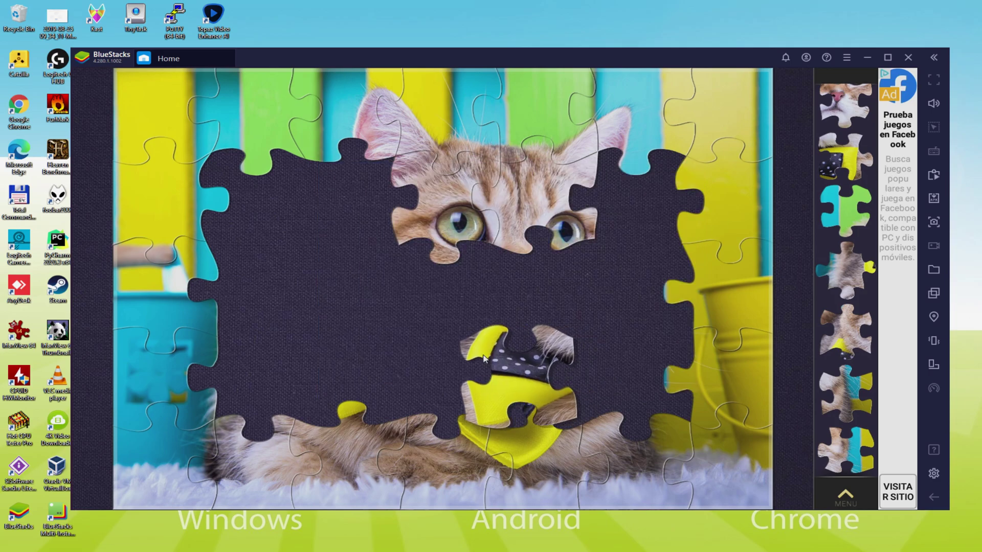
pyautogui.moveTo(835, 173); pyautogui.dragTo(618, 371)
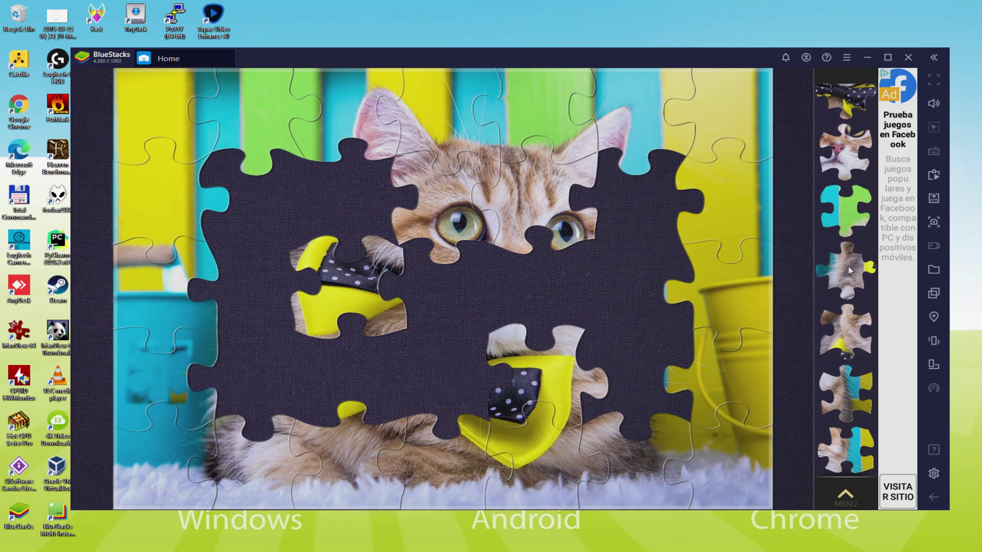
pyautogui.moveTo(847, 164); pyautogui.dragTo(537, 287)
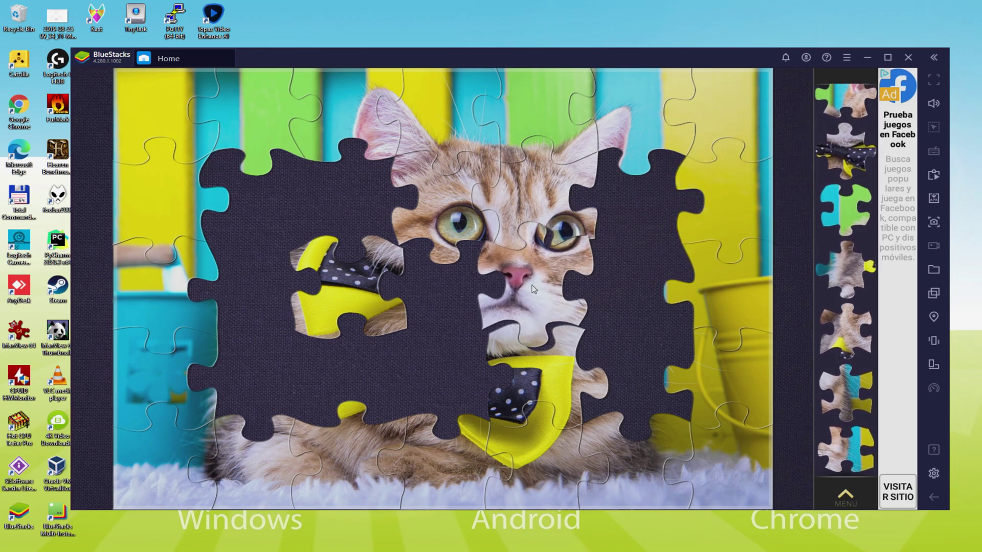
pyautogui.scroll(3, 861, 209)
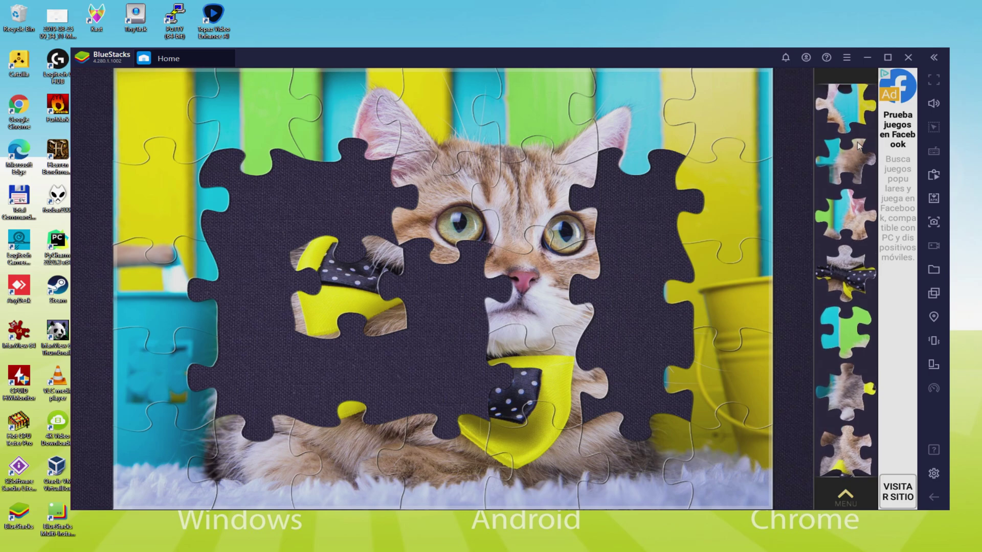
# - Place the right cheek, bow tie, green background and grey-fur pieces in their matching gaps around the cat
pyautogui.moveTo(853, 109); pyautogui.dragTo(631, 204)
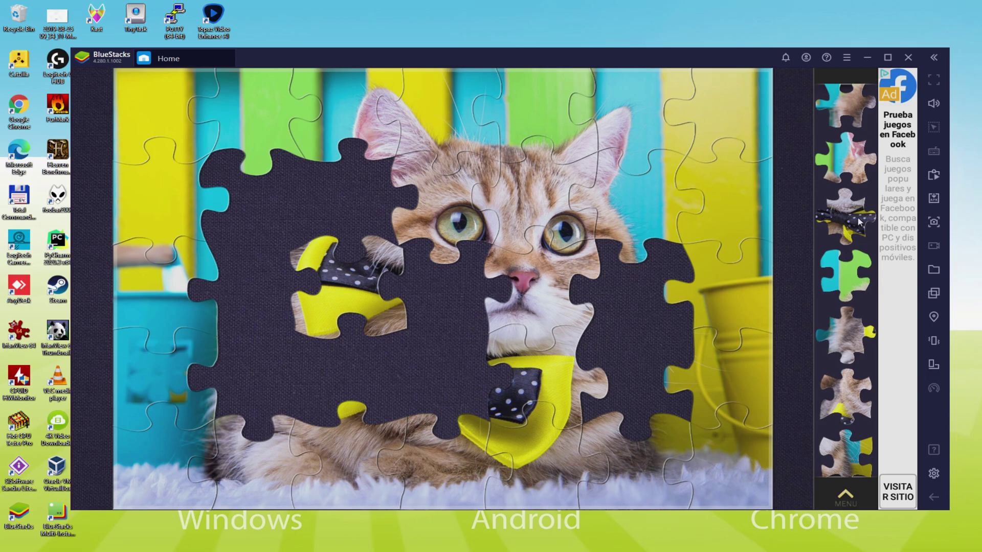
pyautogui.moveTo(859, 221); pyautogui.dragTo(475, 373)
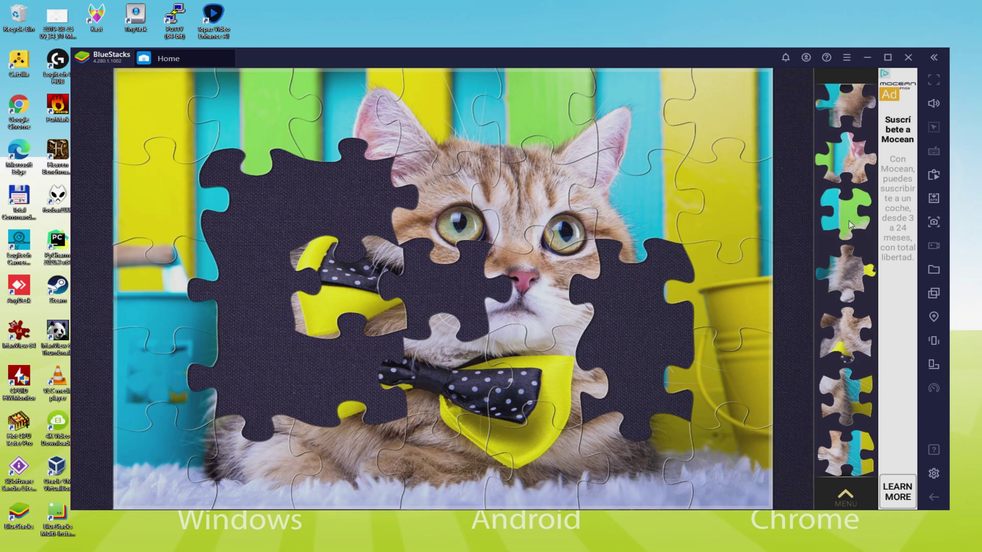
pyautogui.moveTo(850, 225); pyautogui.dragTo(267, 210)
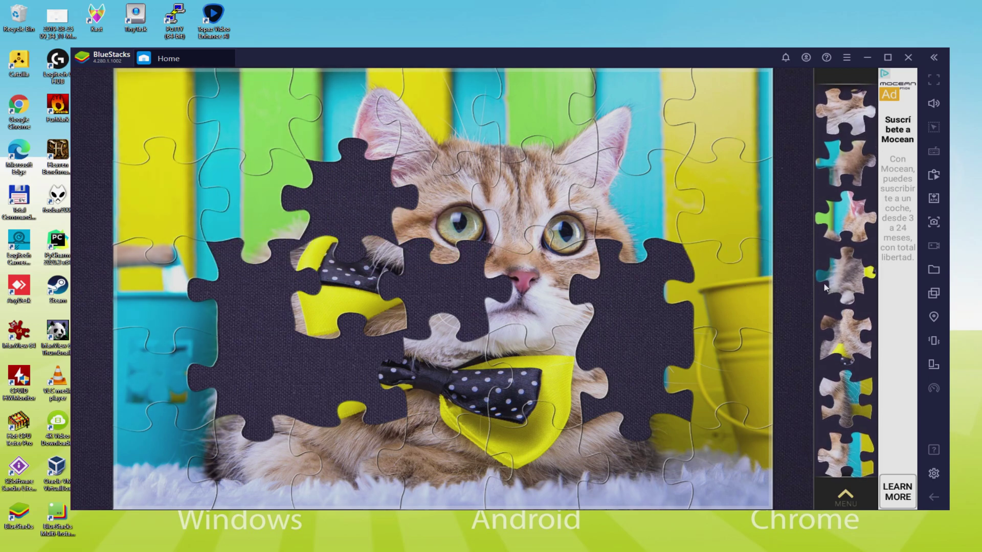
pyautogui.moveTo(854, 281); pyautogui.dragTo(253, 388)
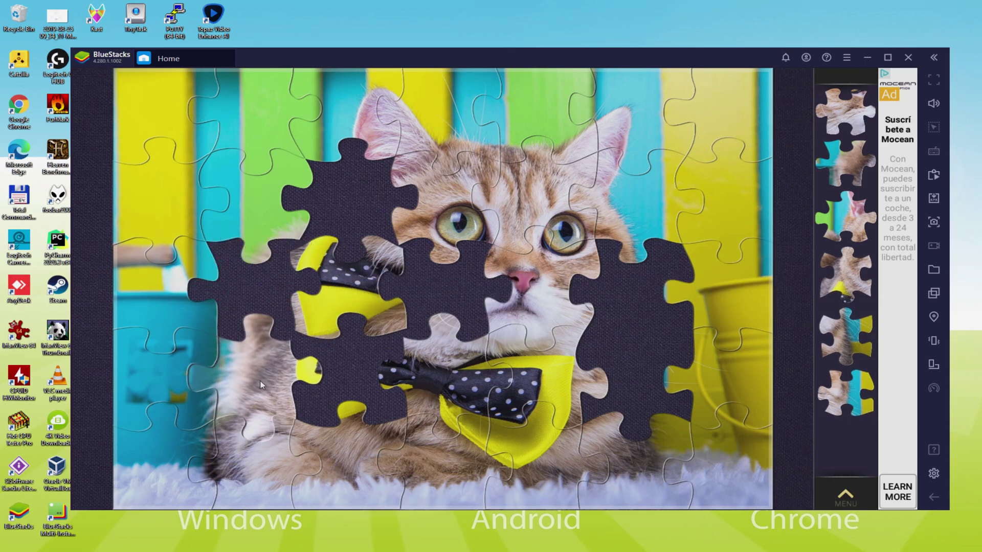